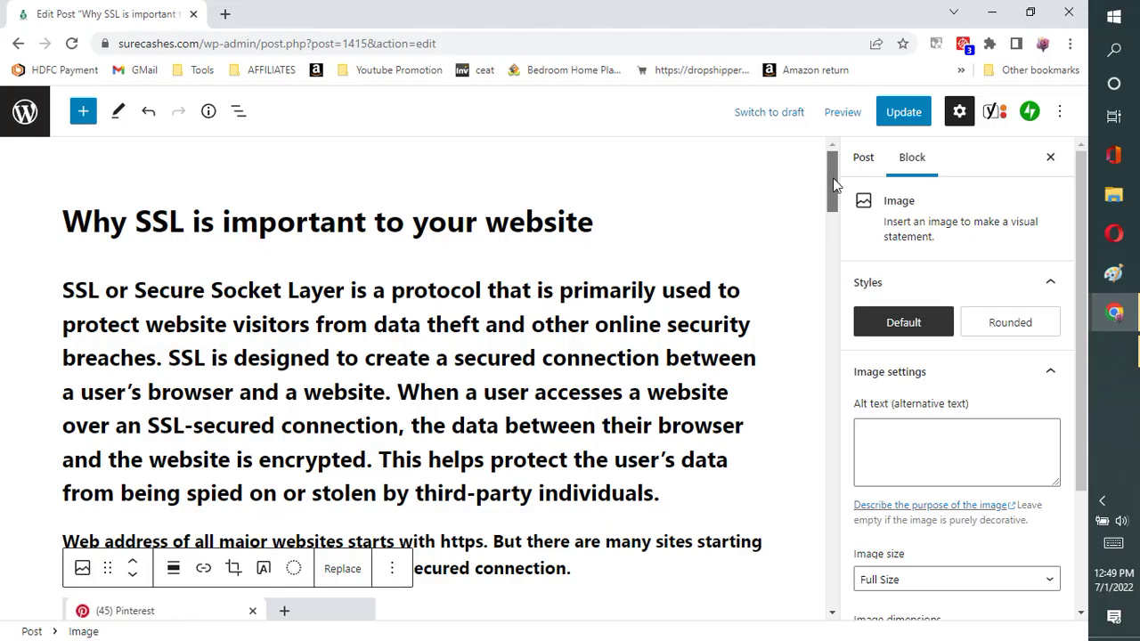
Review the post "Why SSL is important to your website" in the editor, from its title to the "Read More...." link.
scroll(834, 185, "down", 1)
scroll(835, 186, "down", 2)
scroll(838, 199, "down", 3)
scroll(847, 230, "down", 2)
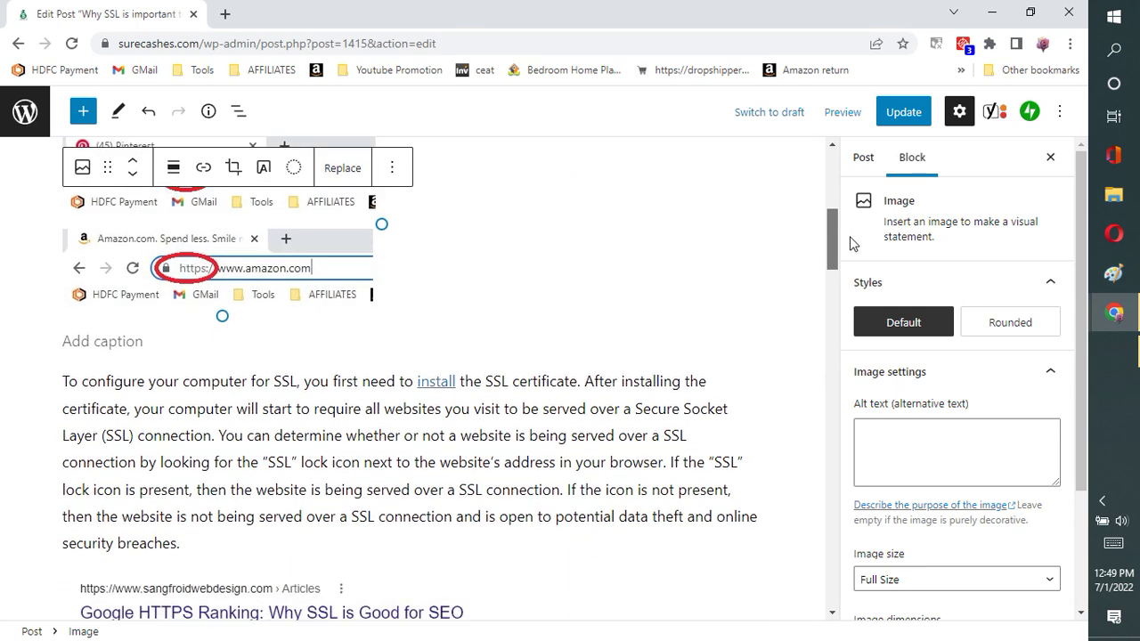
scroll(850, 243, "down", 3)
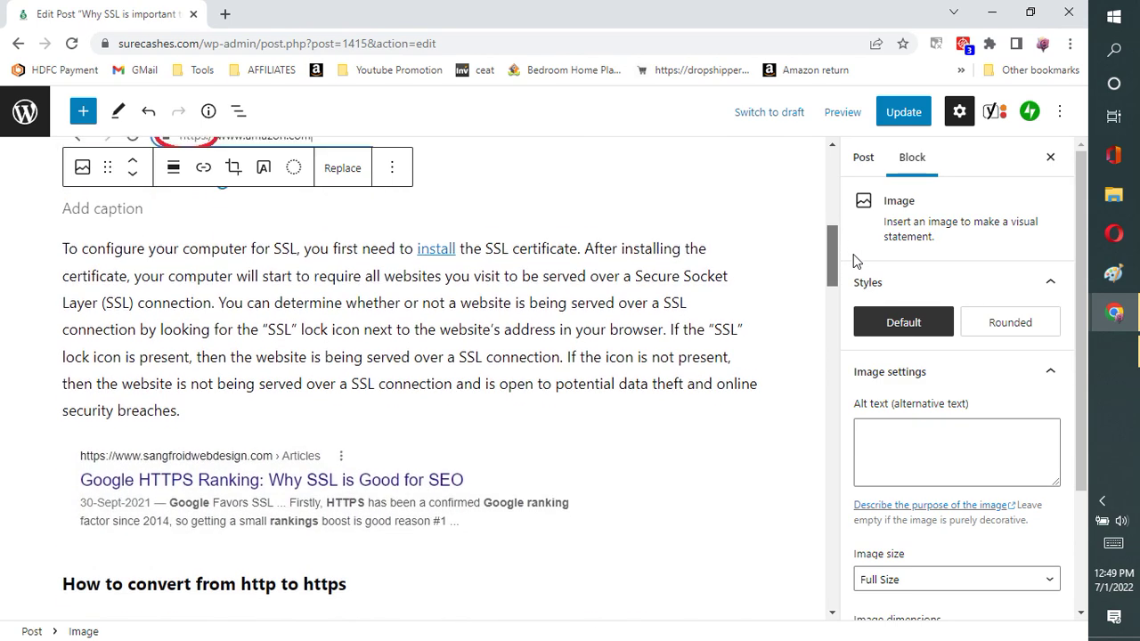
scroll(854, 267, "down", 2)
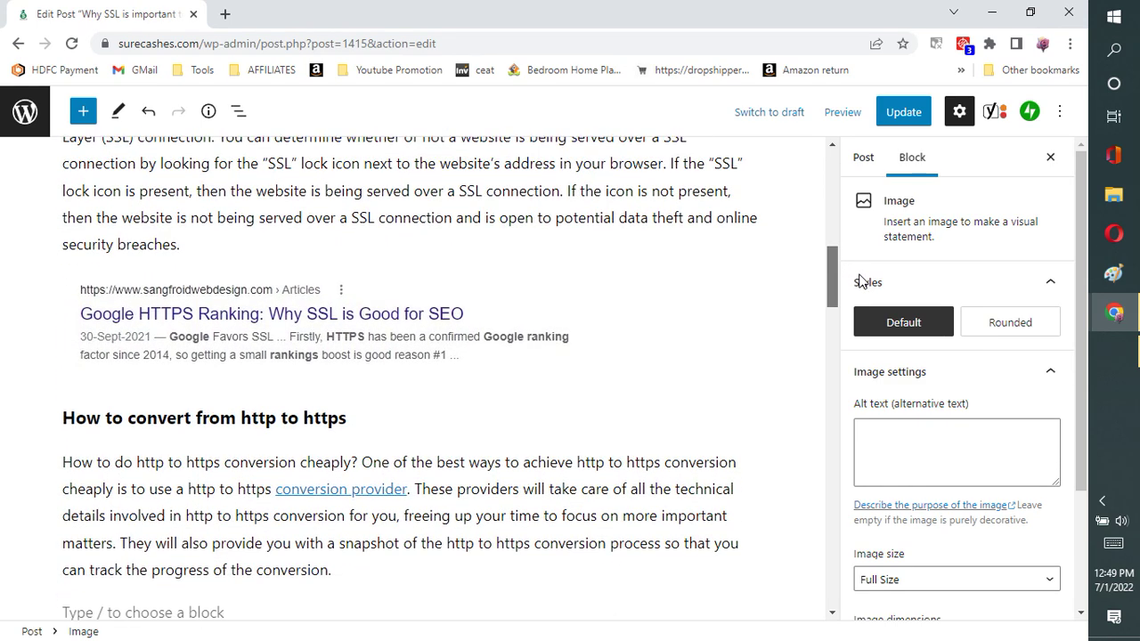
scroll(860, 282, "down", 4)
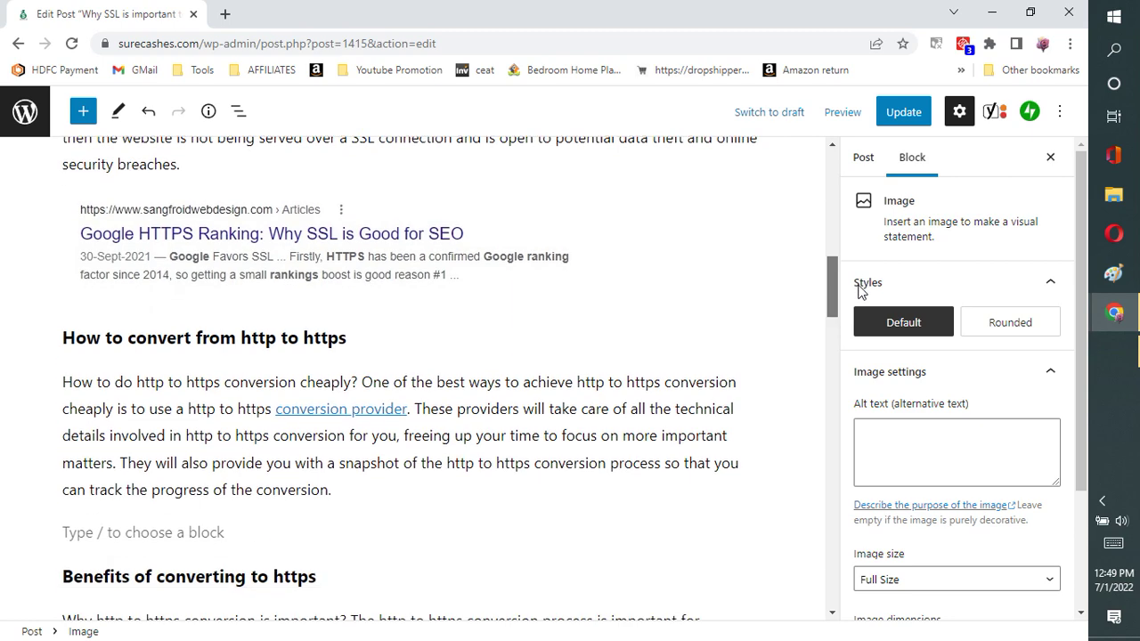
scroll(858, 307, "down", 2)
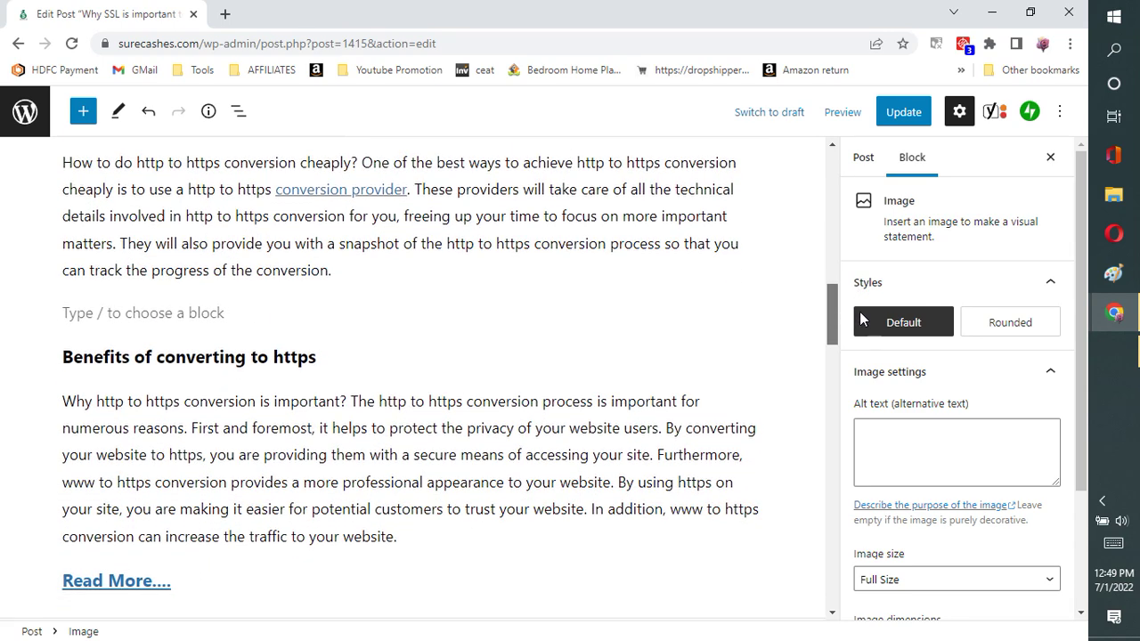
scroll(861, 327, "down", 3)
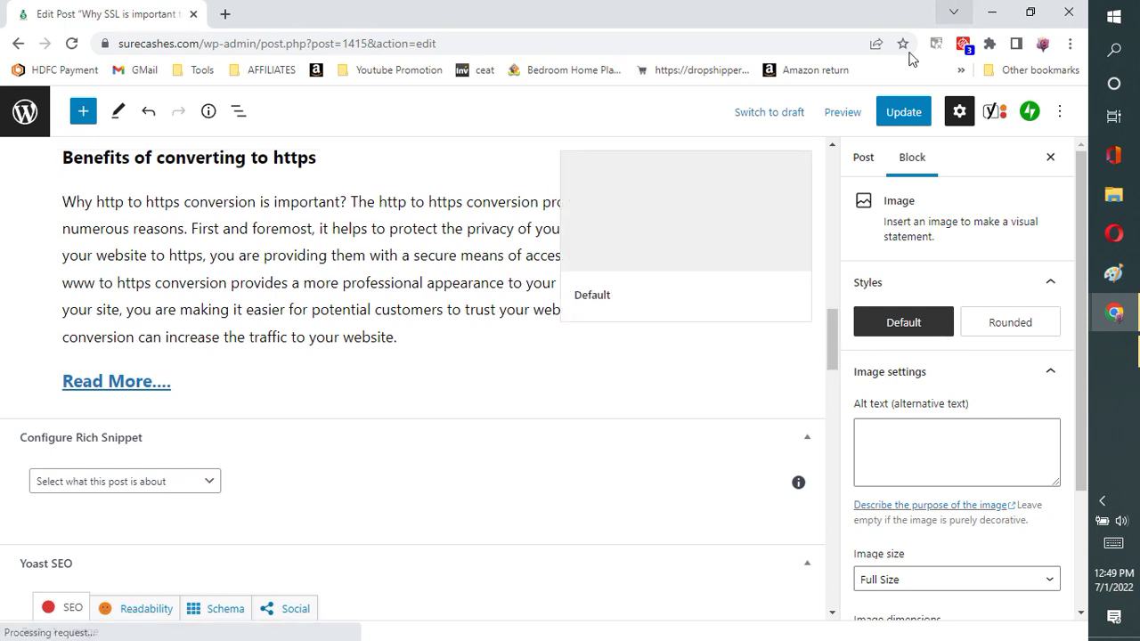
Show the settings of the whole post and check its featured image.
left_click(868, 156)
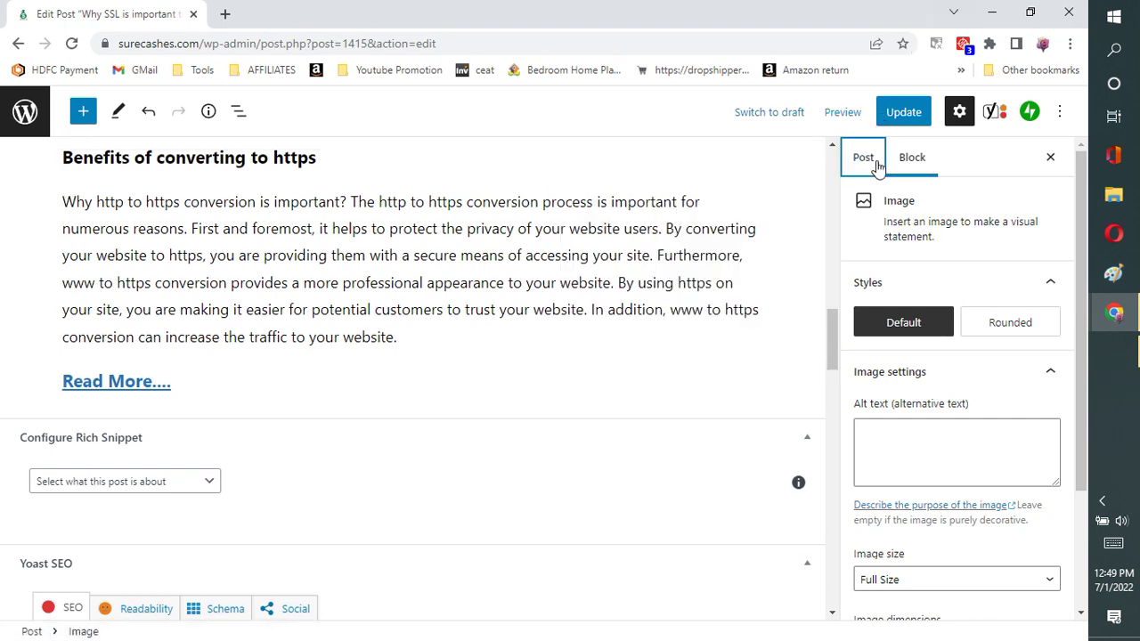
scroll(1083, 256, "down", 1)
scroll(1083, 257, "down", 2)
left_click_drag(1082, 278, 1098, 451)
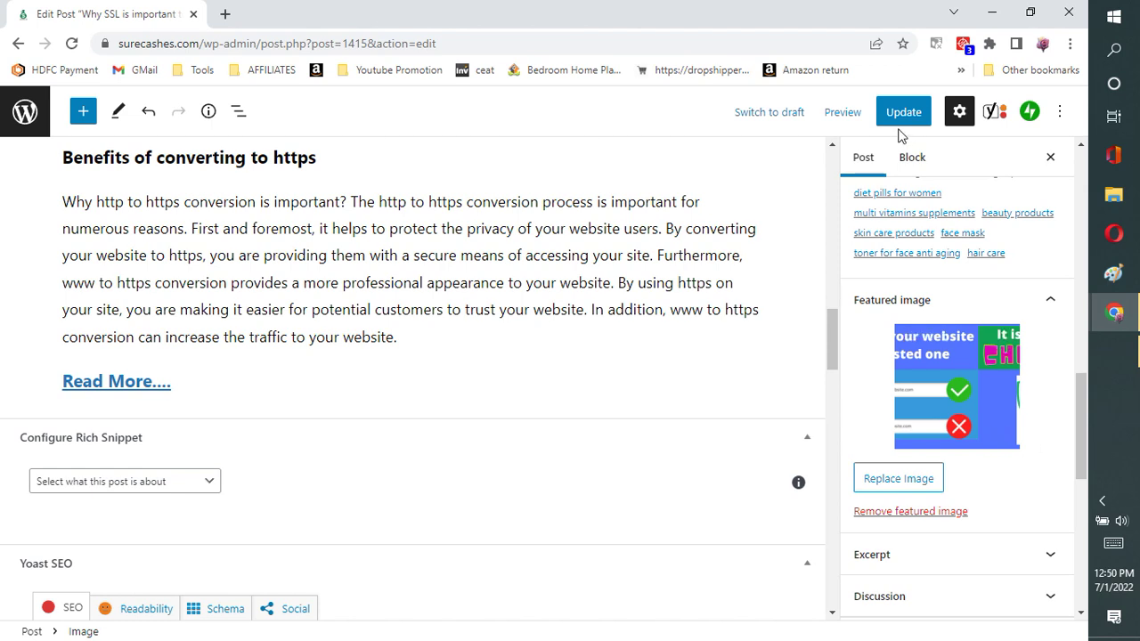
Preview the post in a new tab and examine the page around and below the featured image.
left_click(842, 114)
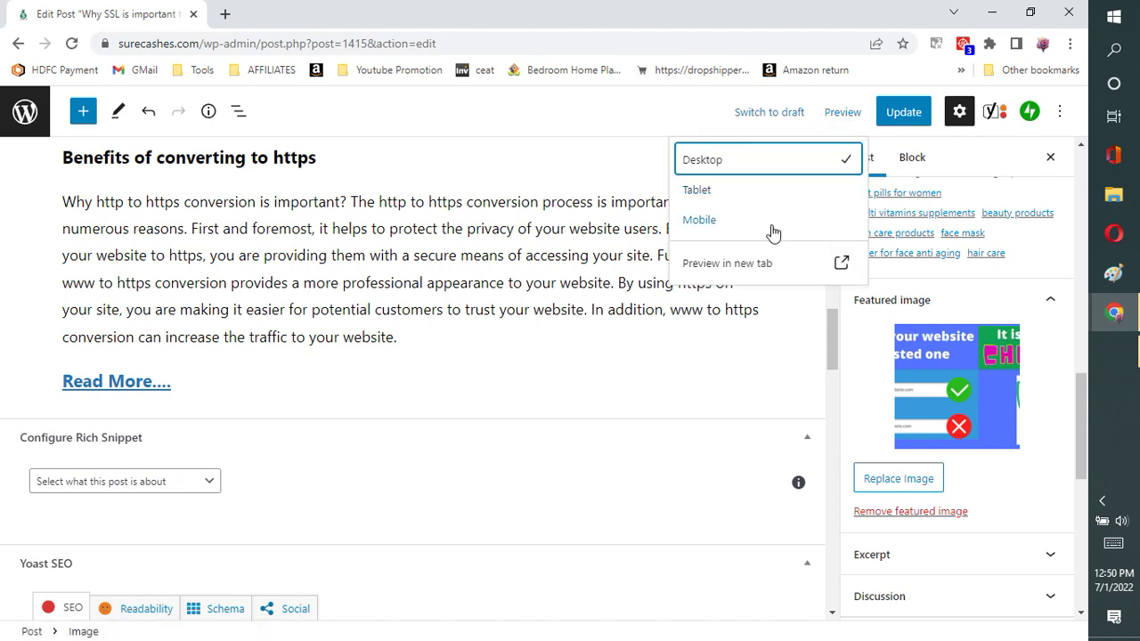
left_click(751, 263)
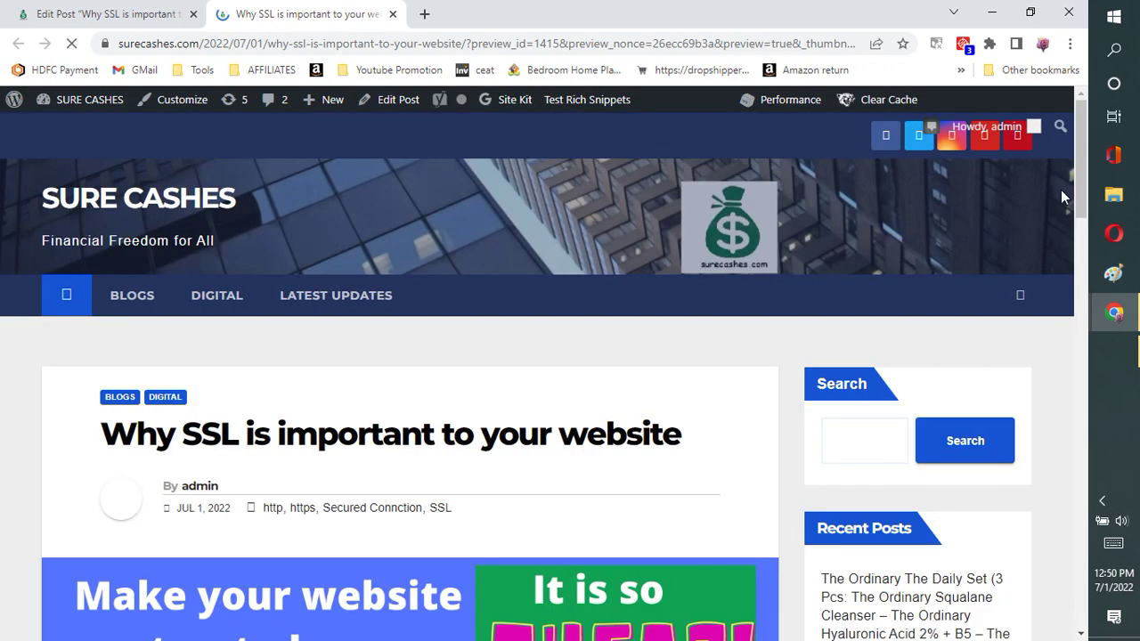
left_click_drag(1080, 201, 1100, 283)
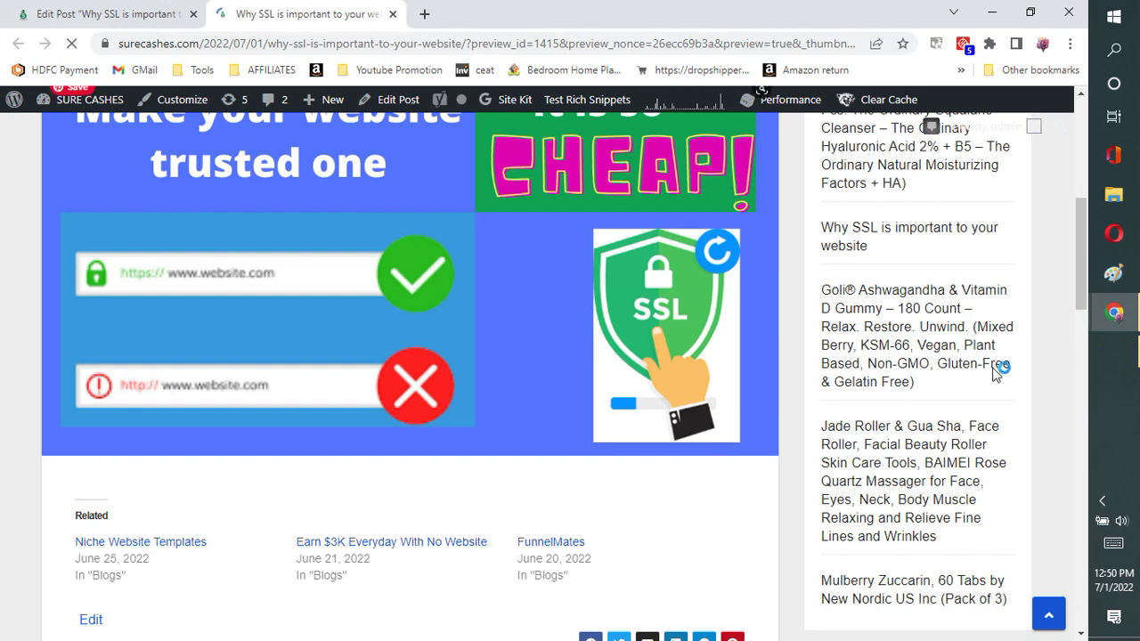
left_click_drag(1078, 271, 1071, 181)
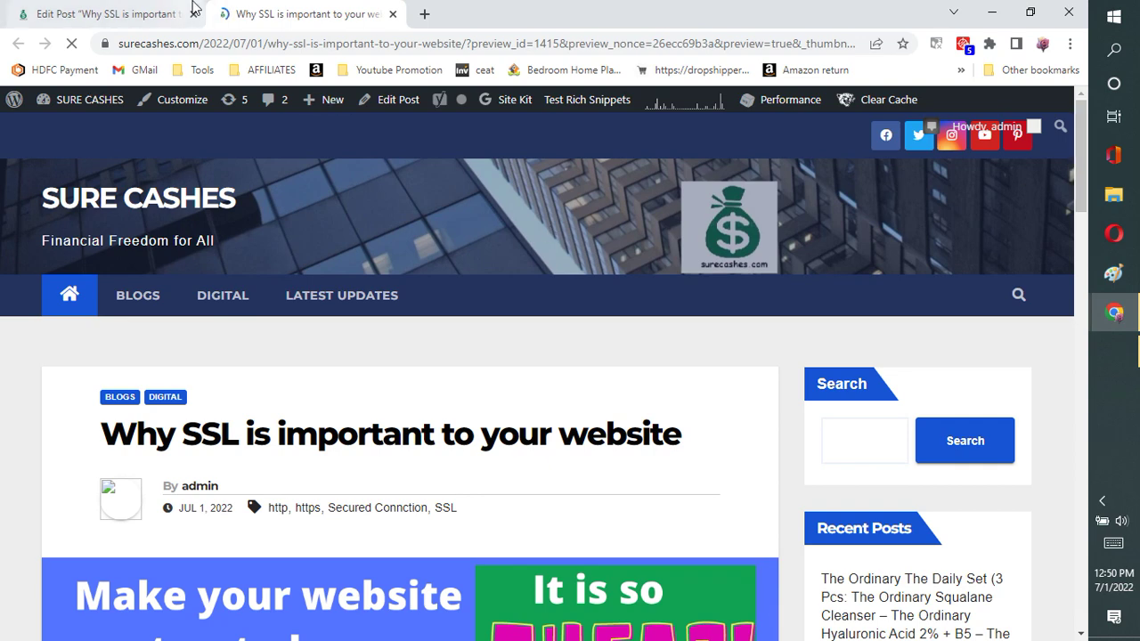
Return to the post editor and update the post.
left_click(136, 11)
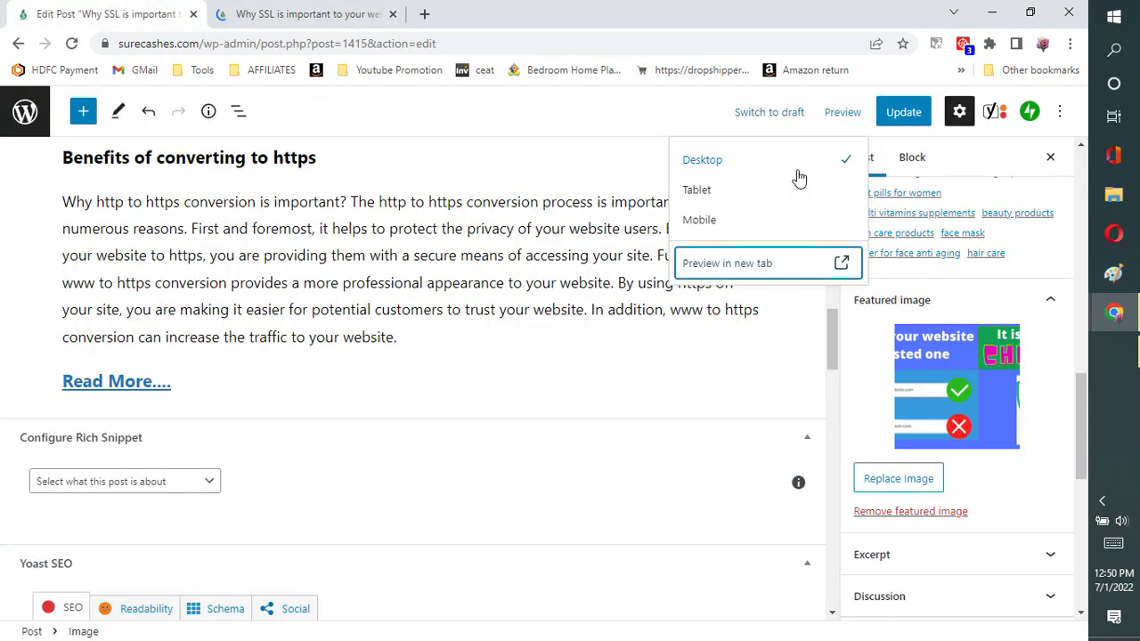
left_click(902, 118)
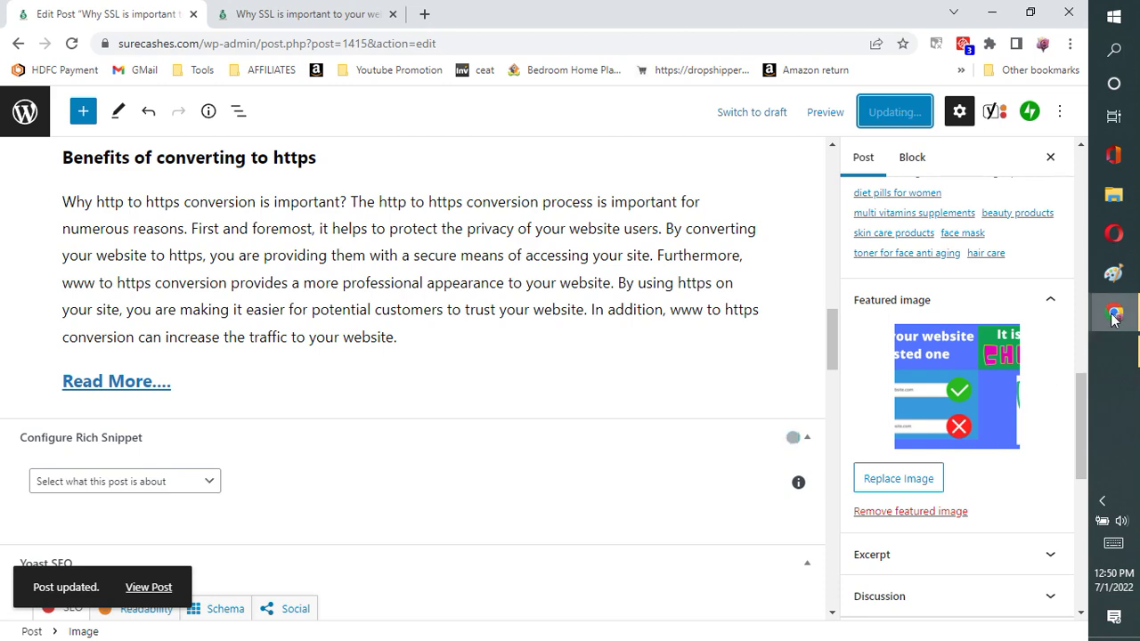
Switch to the published post, reload the page and check the area below the featured image for the body text.
mouse_move(1113, 318)
left_click(1004, 408)
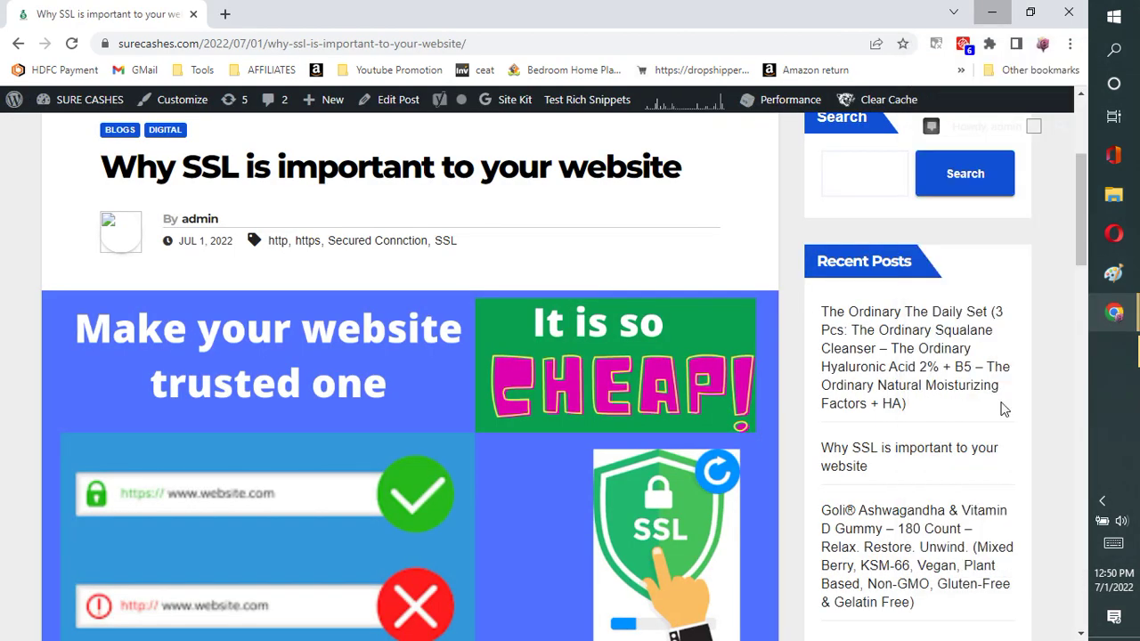
left_click(71, 43)
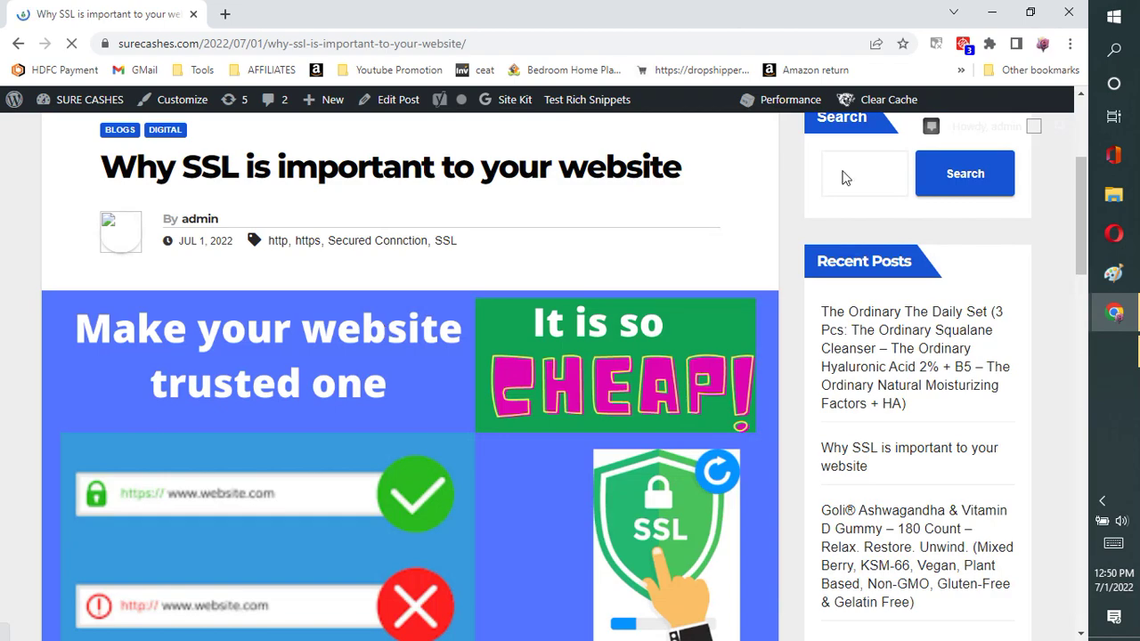
left_click_drag(1081, 215, 1097, 303)
mouse_move(1097, 303)
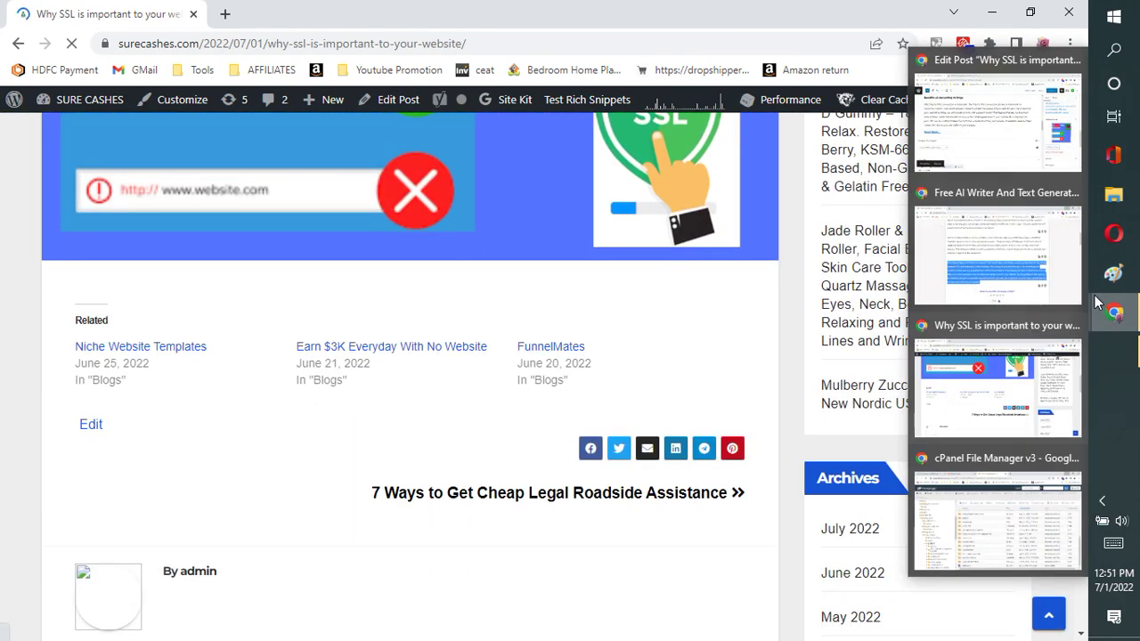
Switch from the published post to the hosting account's cPanel and open its File Manager.
left_click(990, 16)
left_click(991, 14)
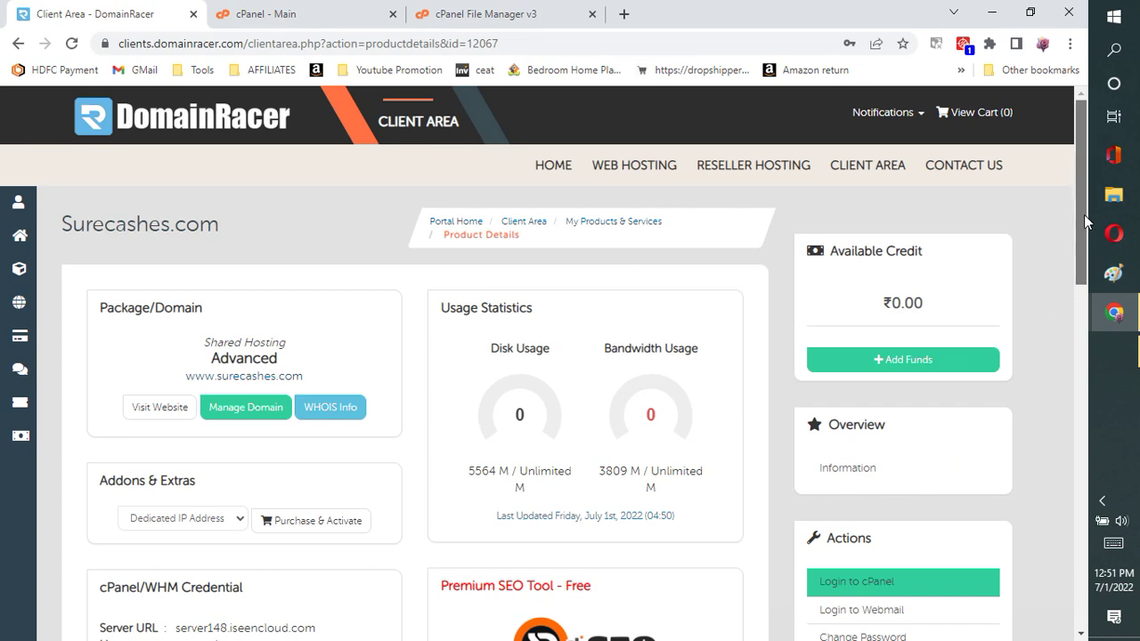
left_click_drag(1084, 208, 1093, 290)
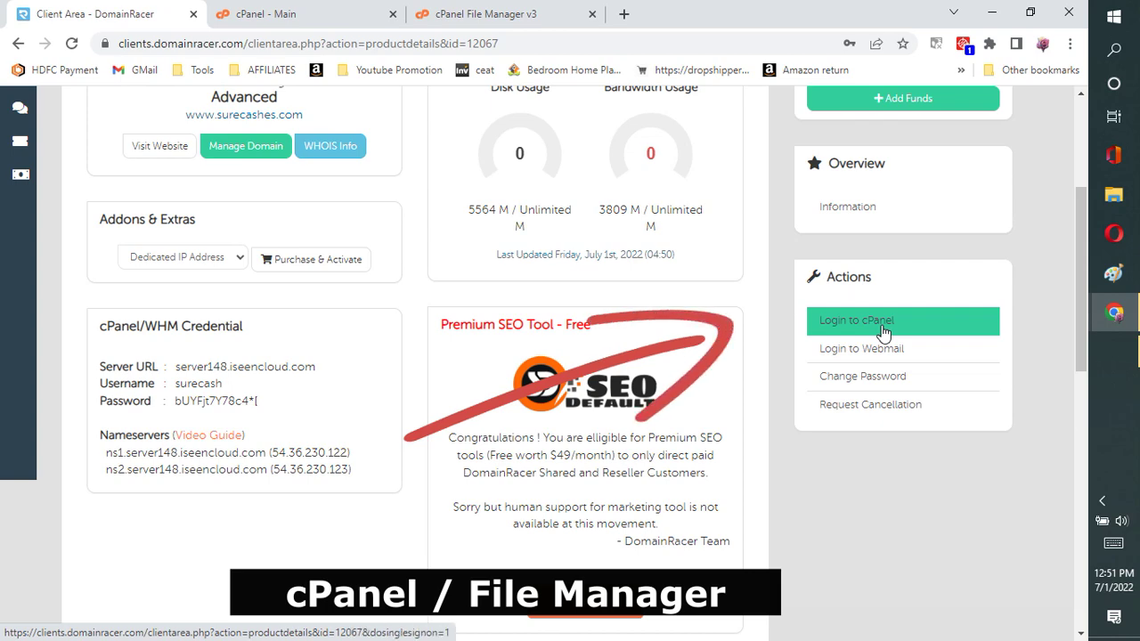
left_click(287, 13)
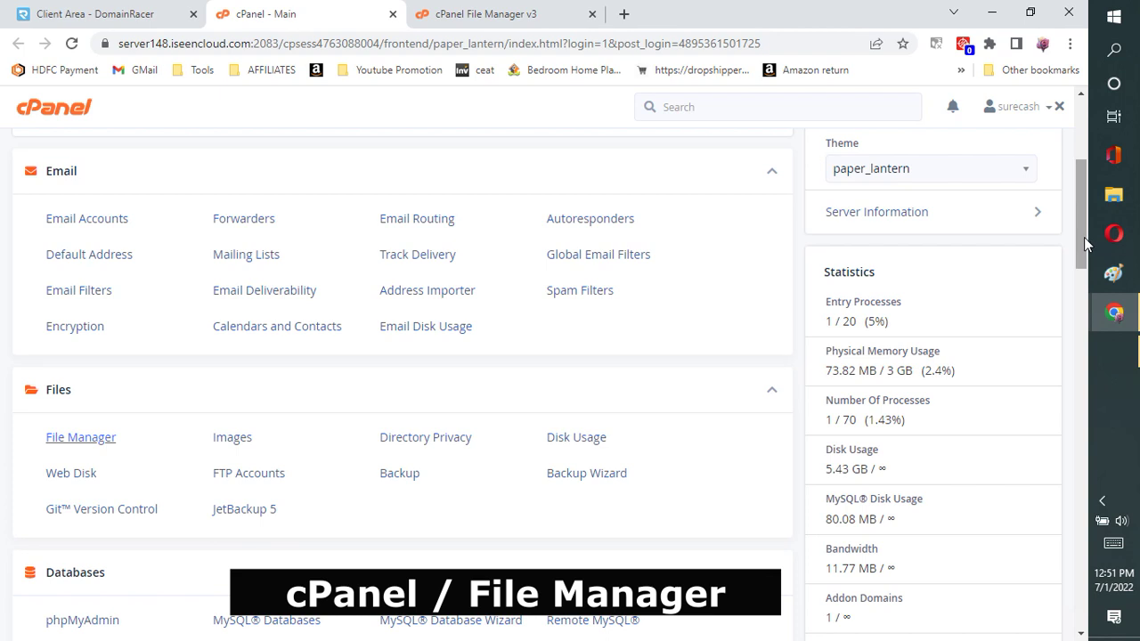
scroll(1083, 236, "down", 3)
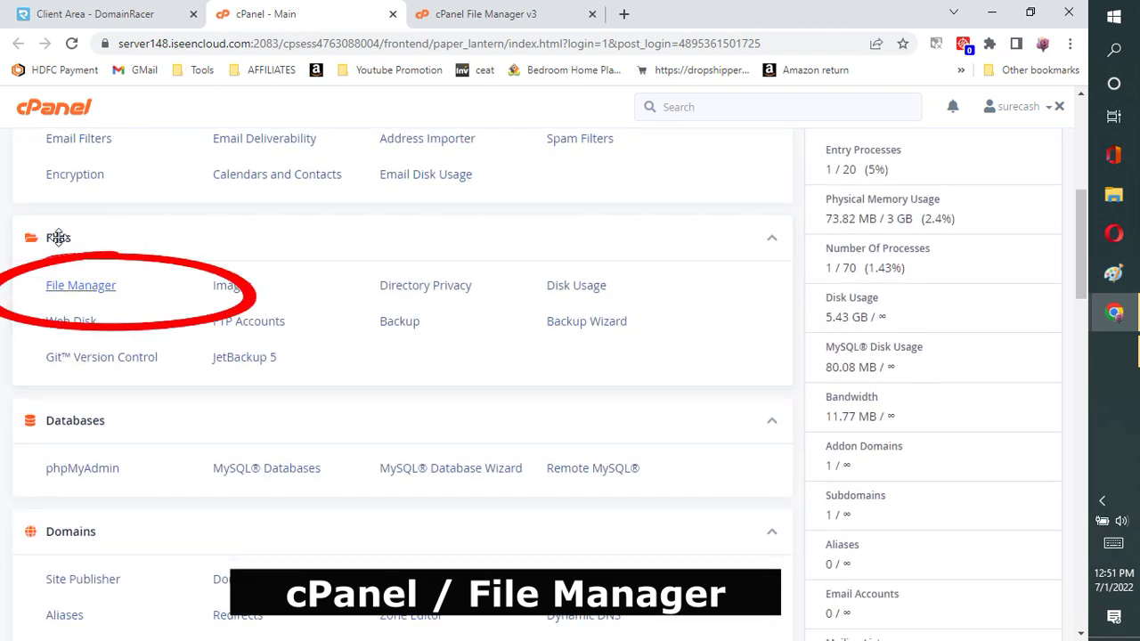
left_click(81, 286)
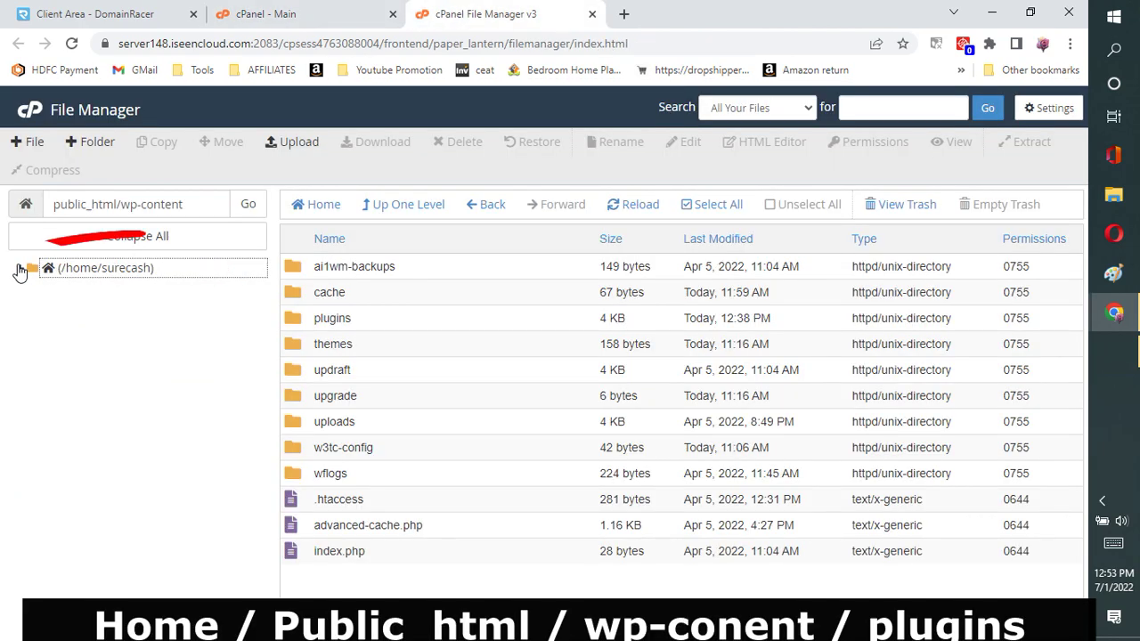
Expand the home directory, public_html and the plugins folder inside wp-content in the folder tree.
left_click(20, 269)
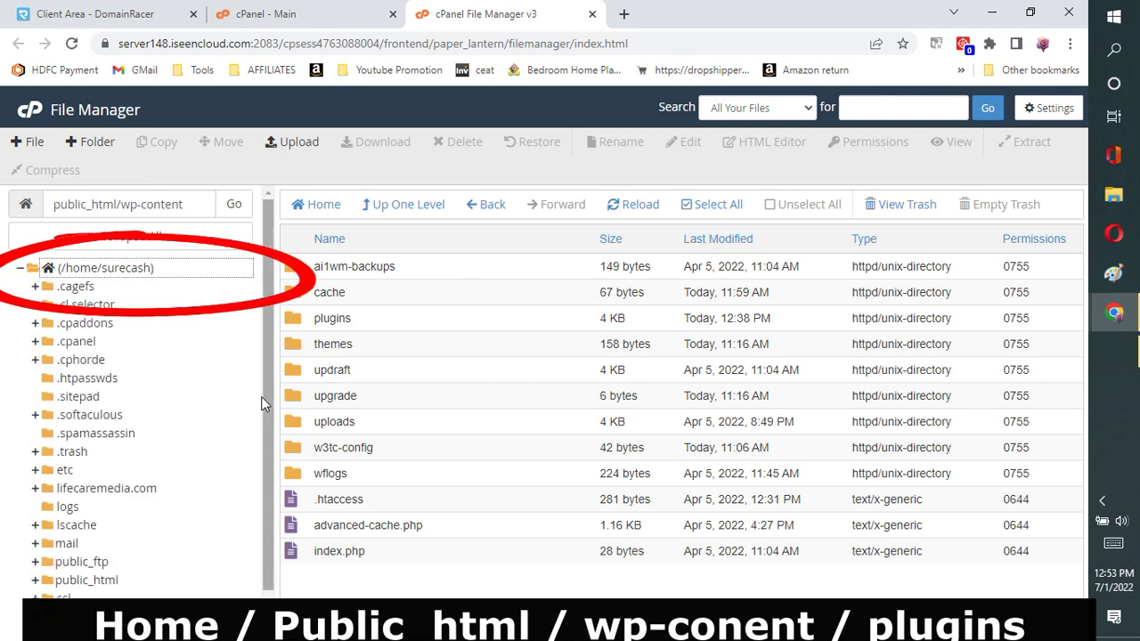
left_click_drag(264, 393, 264, 444)
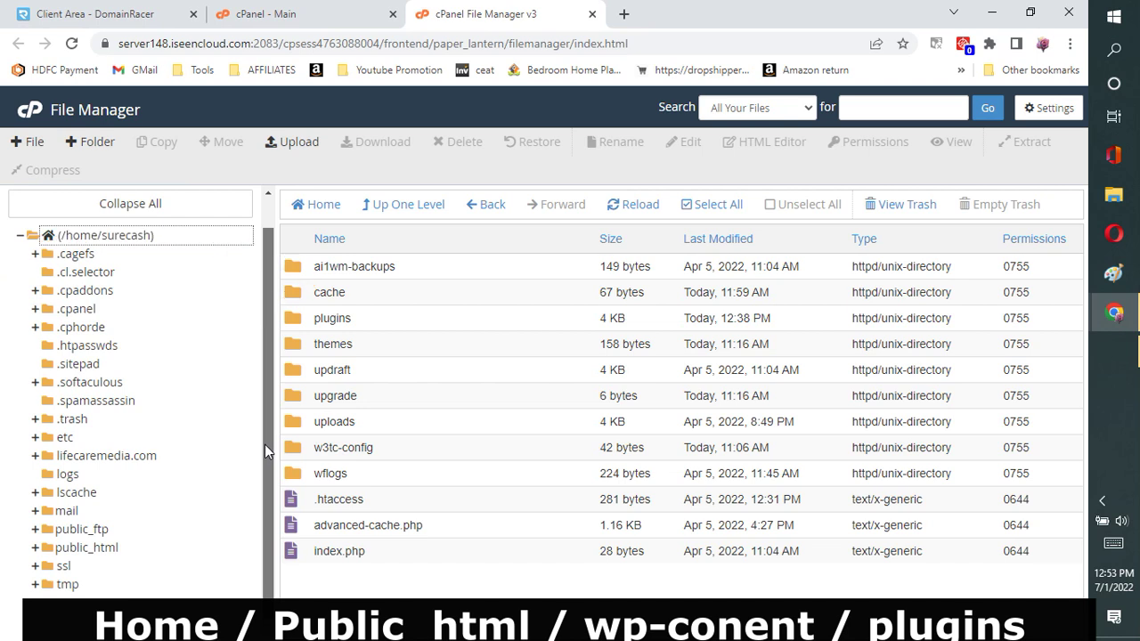
left_click(35, 548)
left_click_drag(262, 416, 261, 527)
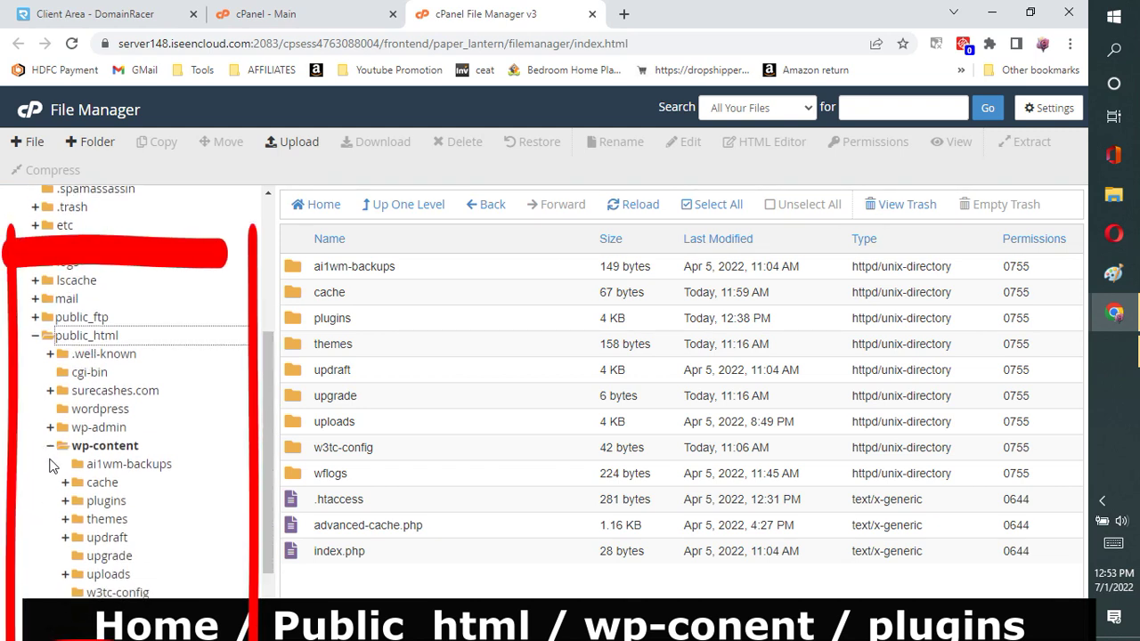
left_click(67, 502)
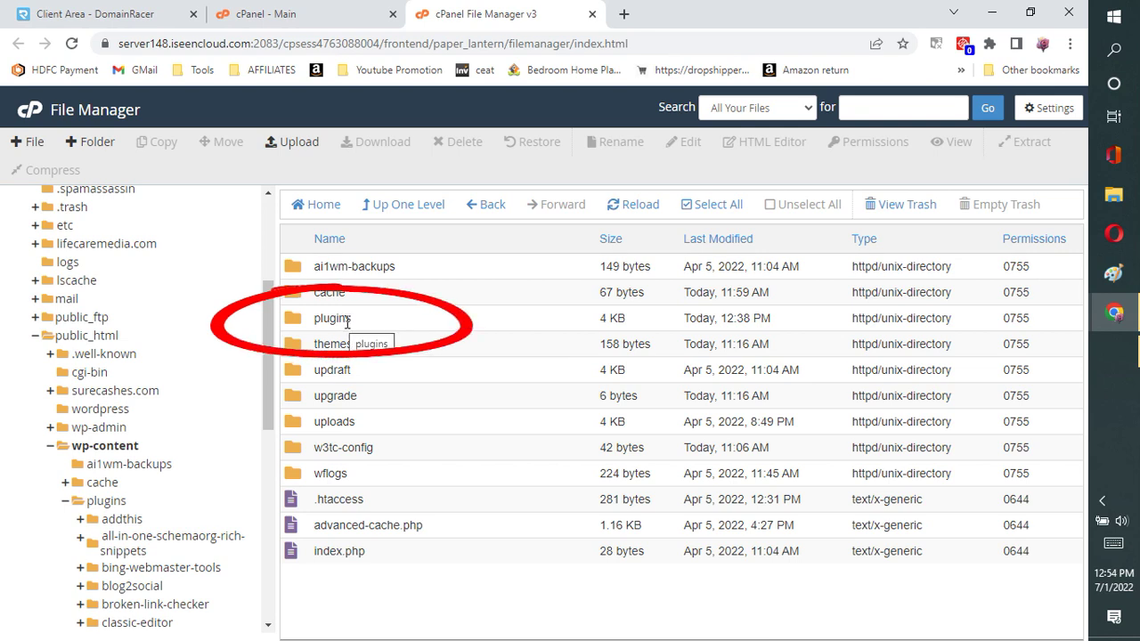
Rename the plugins folder in public_html/wp-content to plugins1.
left_click(295, 320)
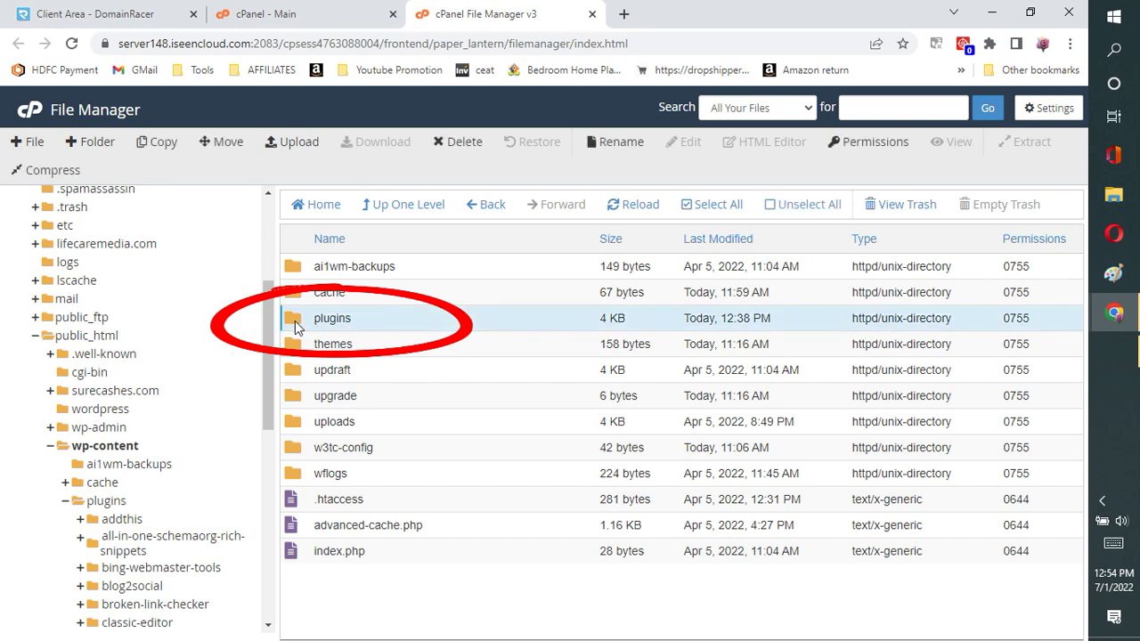
right_click(305, 319)
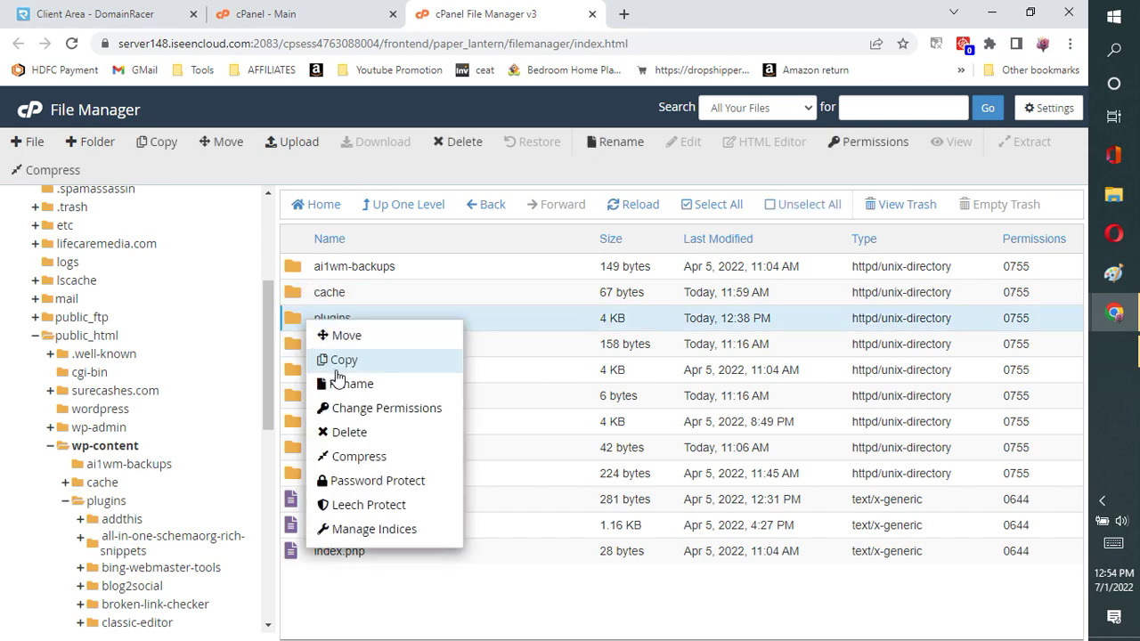
left_click(345, 383)
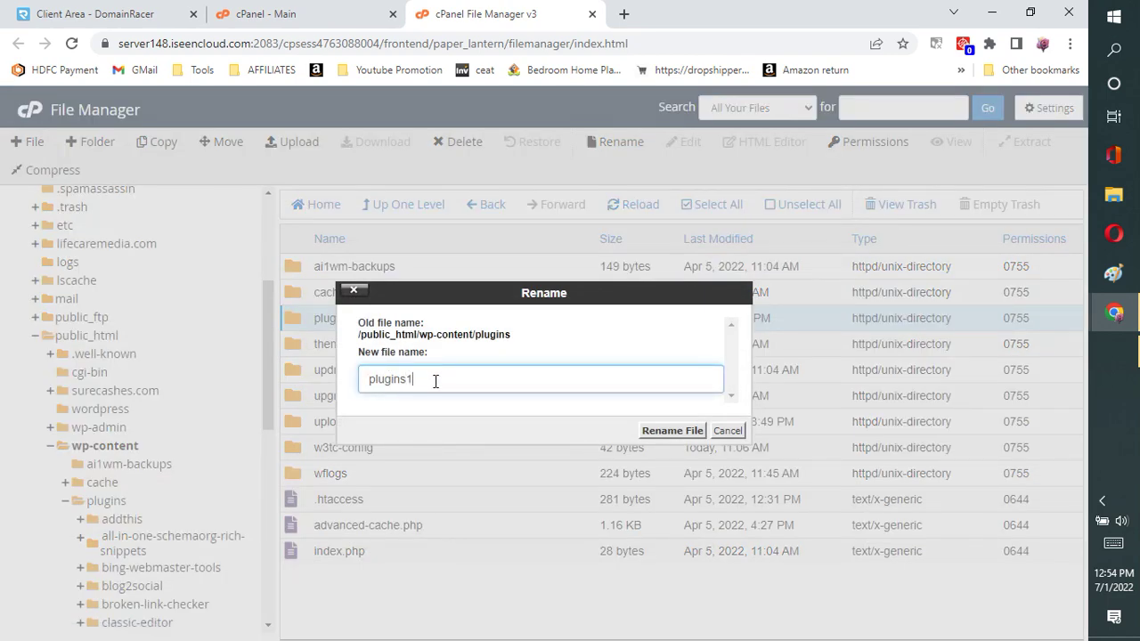
left_click(670, 430)
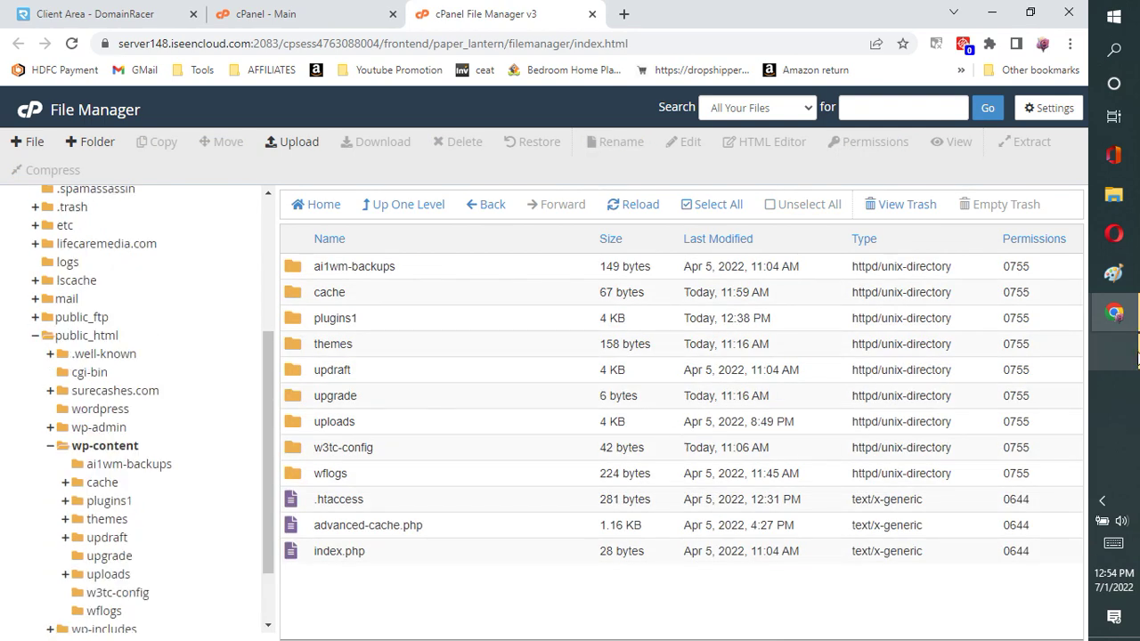
Return to the published post and check its body text, images and headings down to "Benefits of converting to https".
mouse_move(1115, 316)
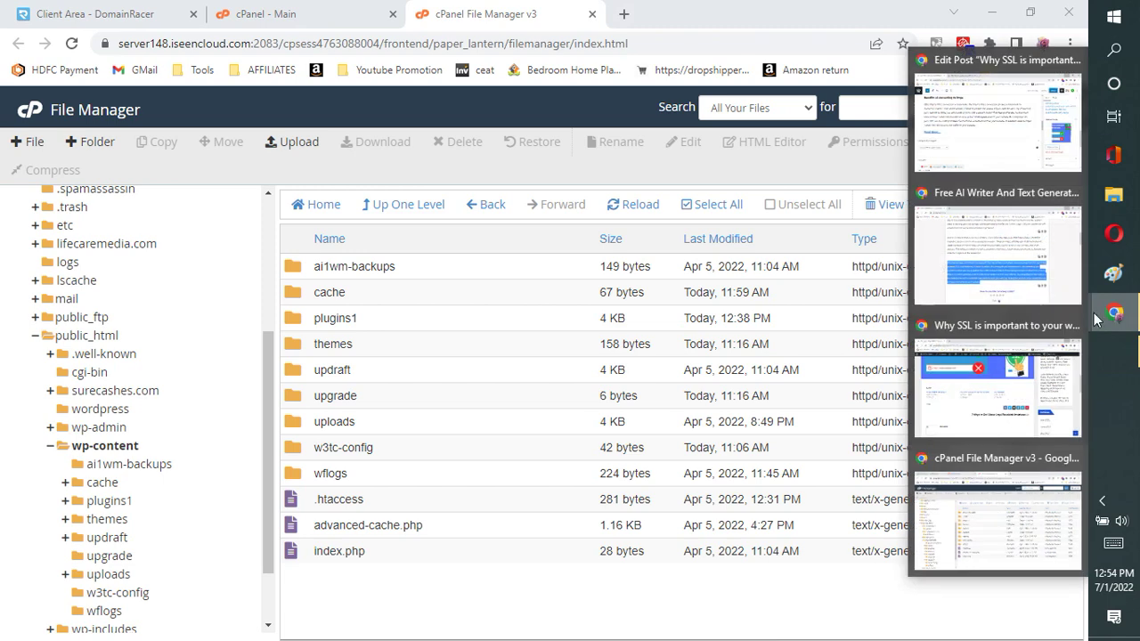
left_click(999, 382)
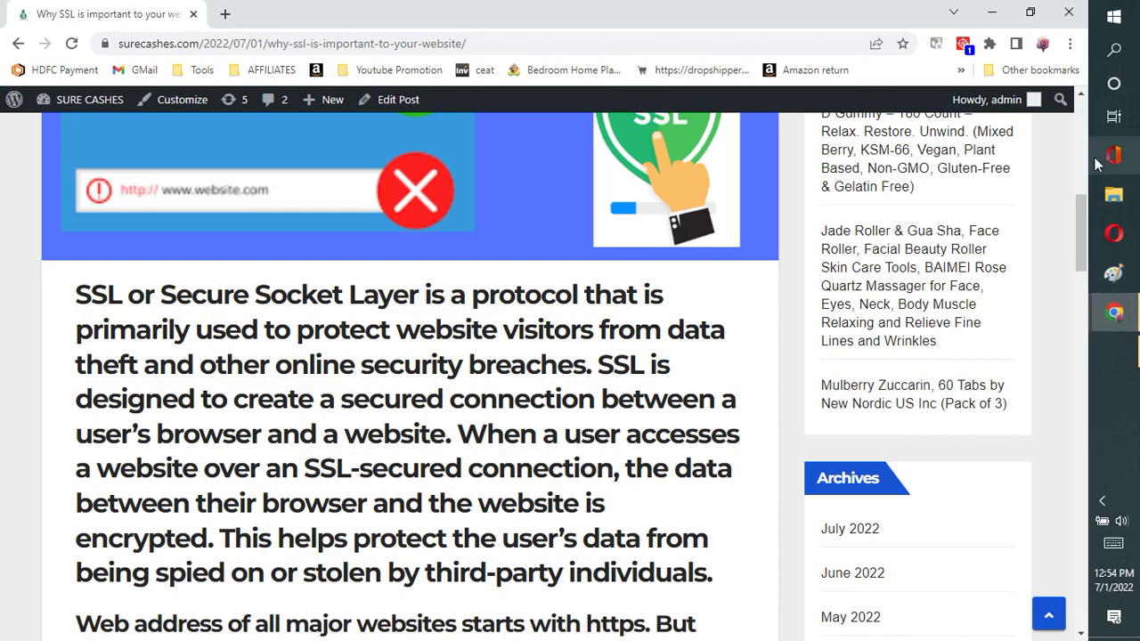
left_click_drag(1079, 214, 967, 275)
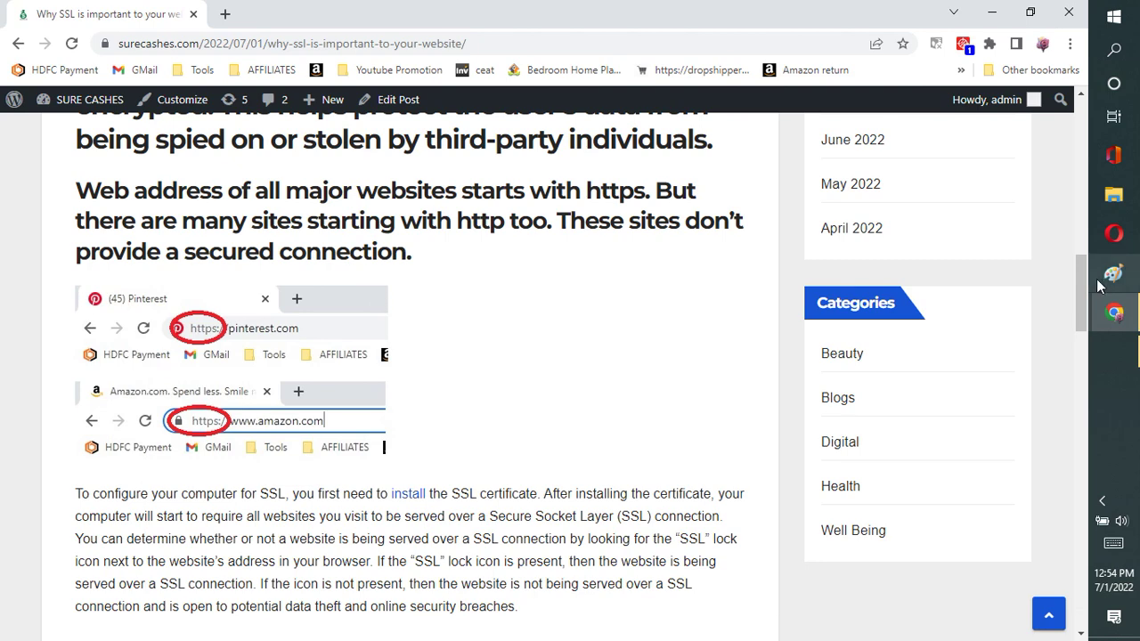
left_click_drag(1081, 287, 1088, 352)
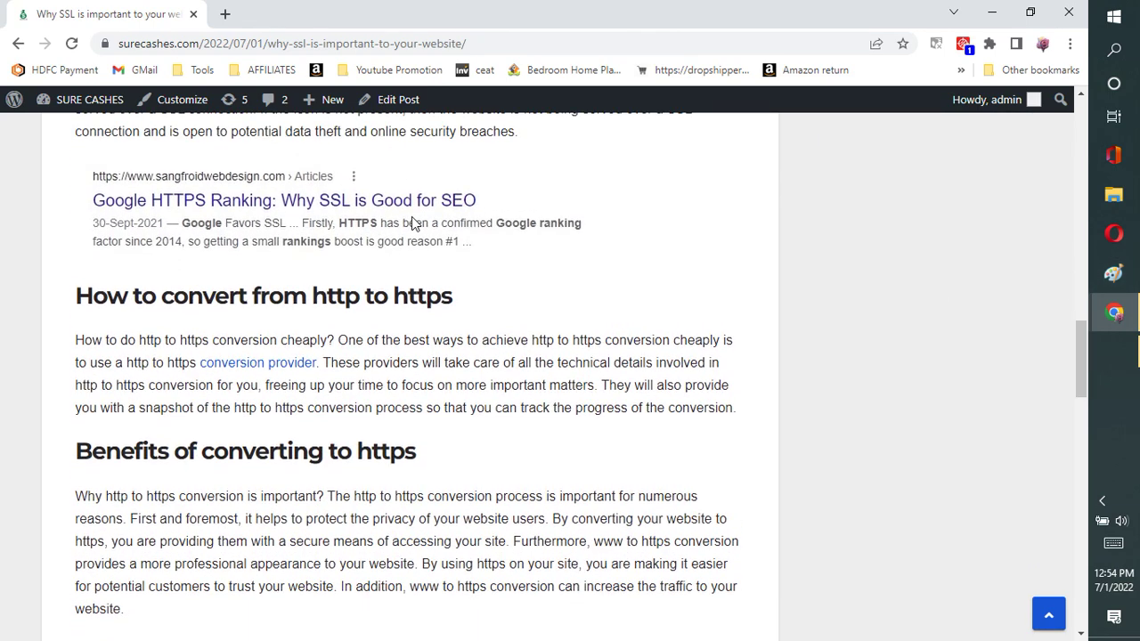
left_click_drag(1086, 369, 1048, 176)
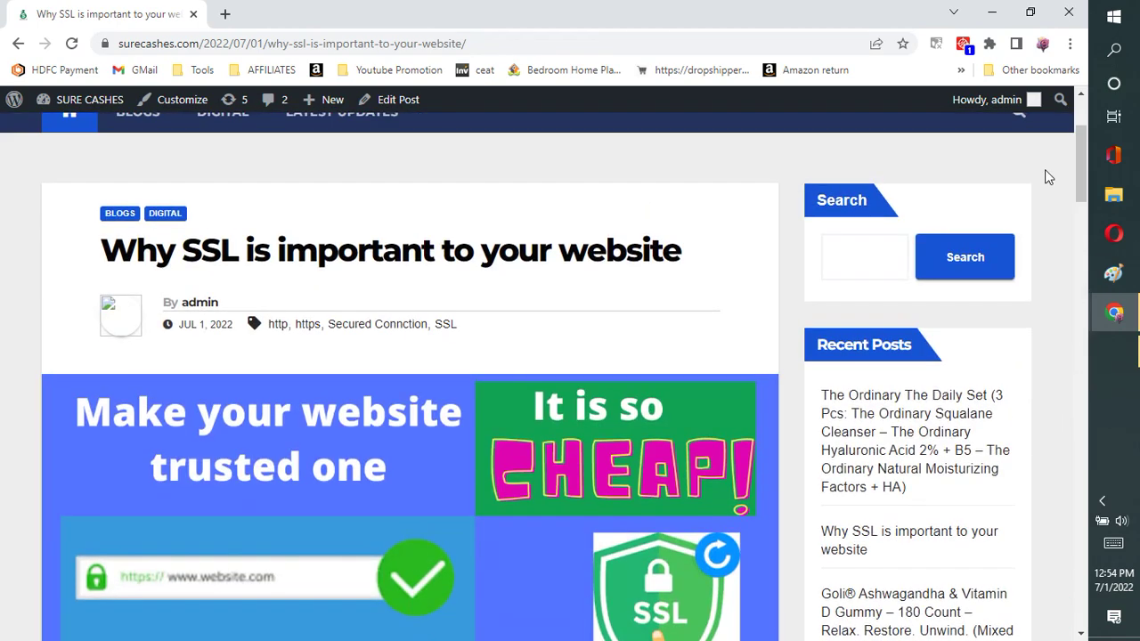
Go back to the File Manager and rename the plugins1 folder in public_html/wp-content to plugins.
left_click(985, 12)
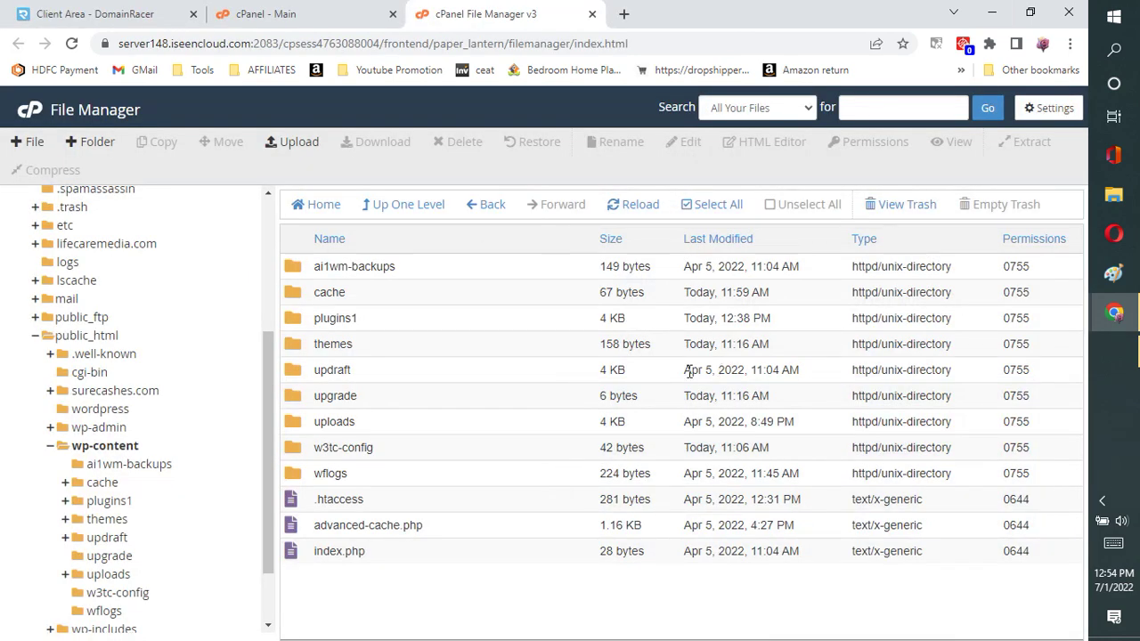
left_click(339, 321)
right_click(344, 319)
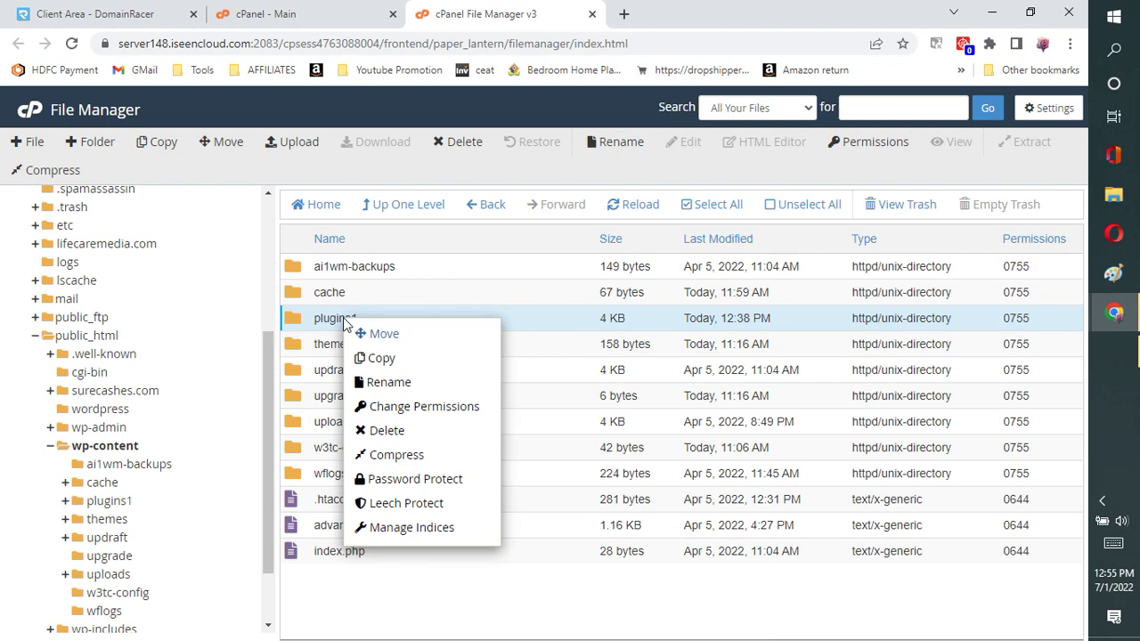
left_click(419, 384)
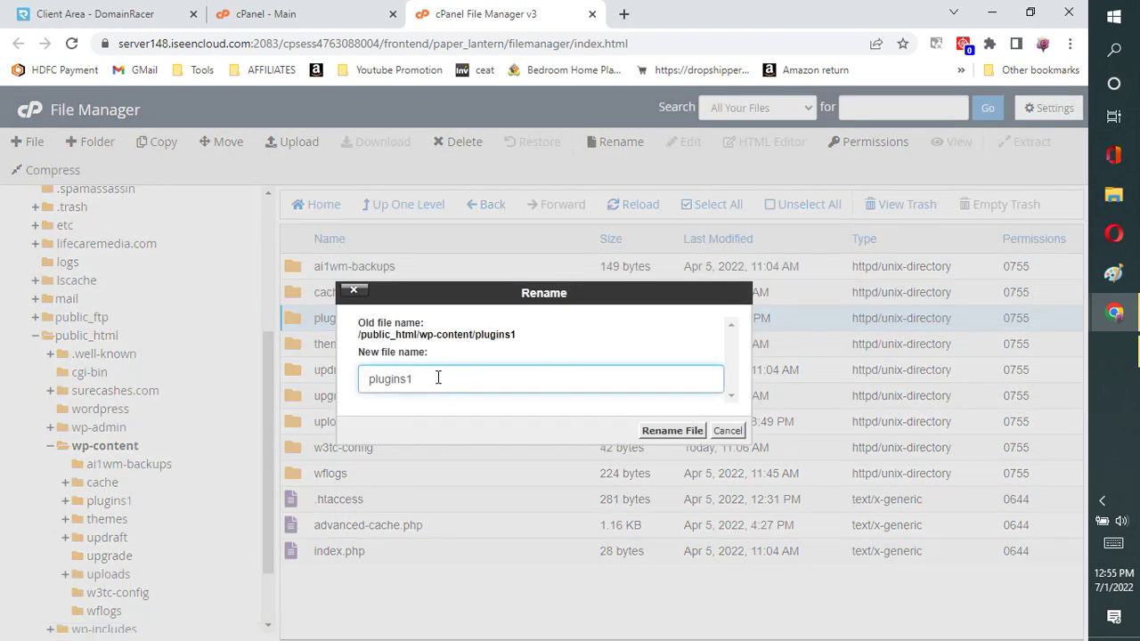
left_click(655, 431)
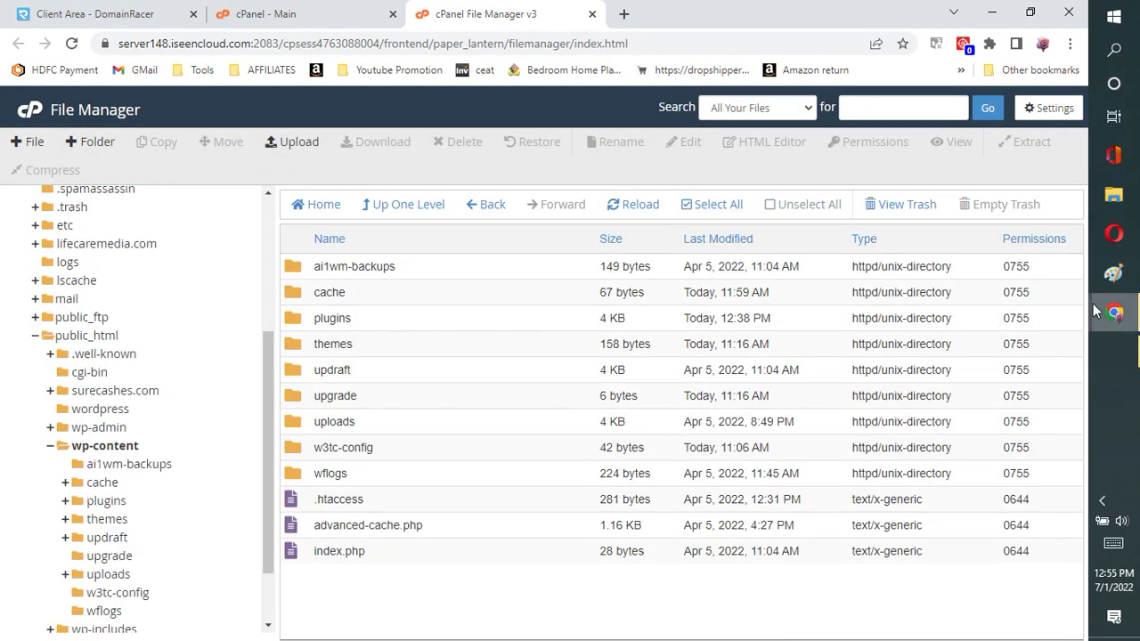
Switch to the published SSL post, reload it and check whether its body text appears below the featured image.
mouse_move(1119, 316)
left_click(989, 412)
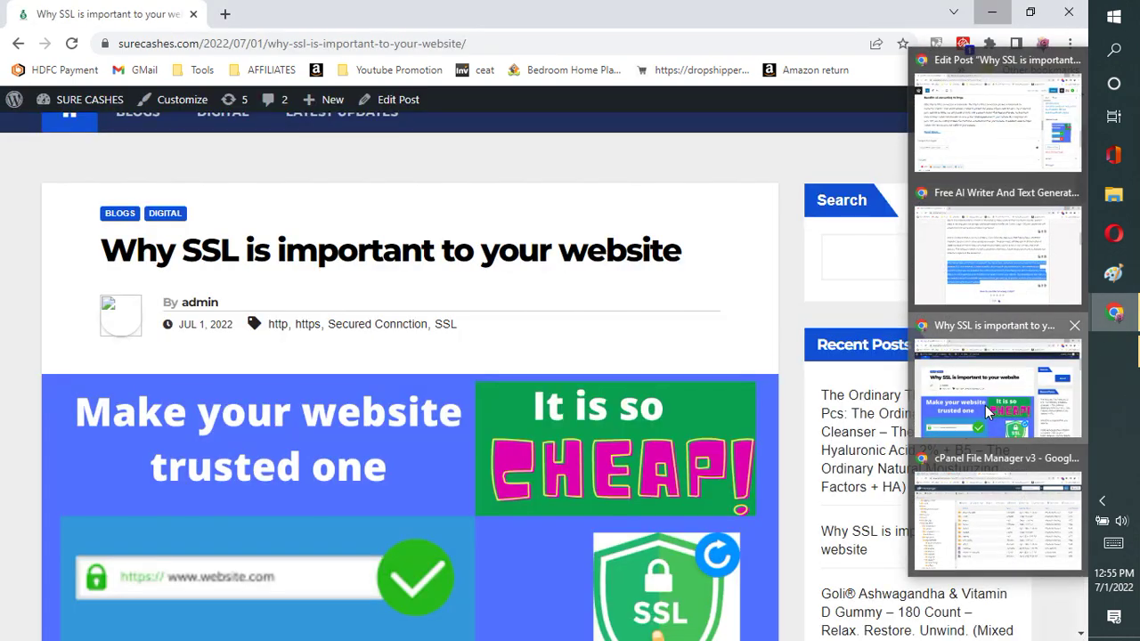
left_click(73, 43)
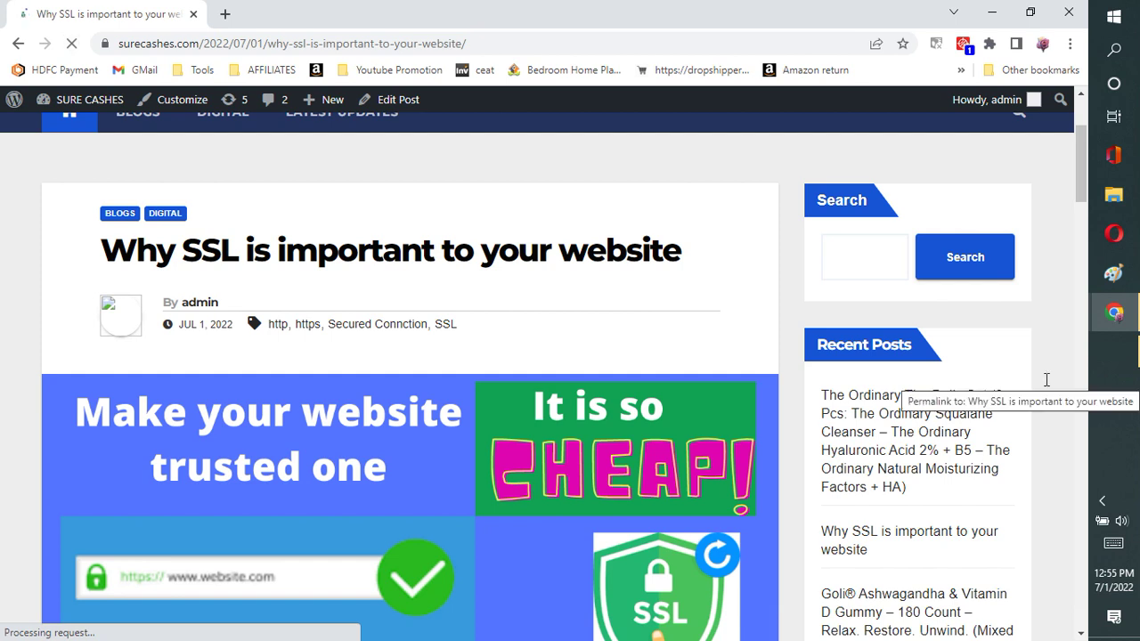
scroll(1076, 280, "down", 6)
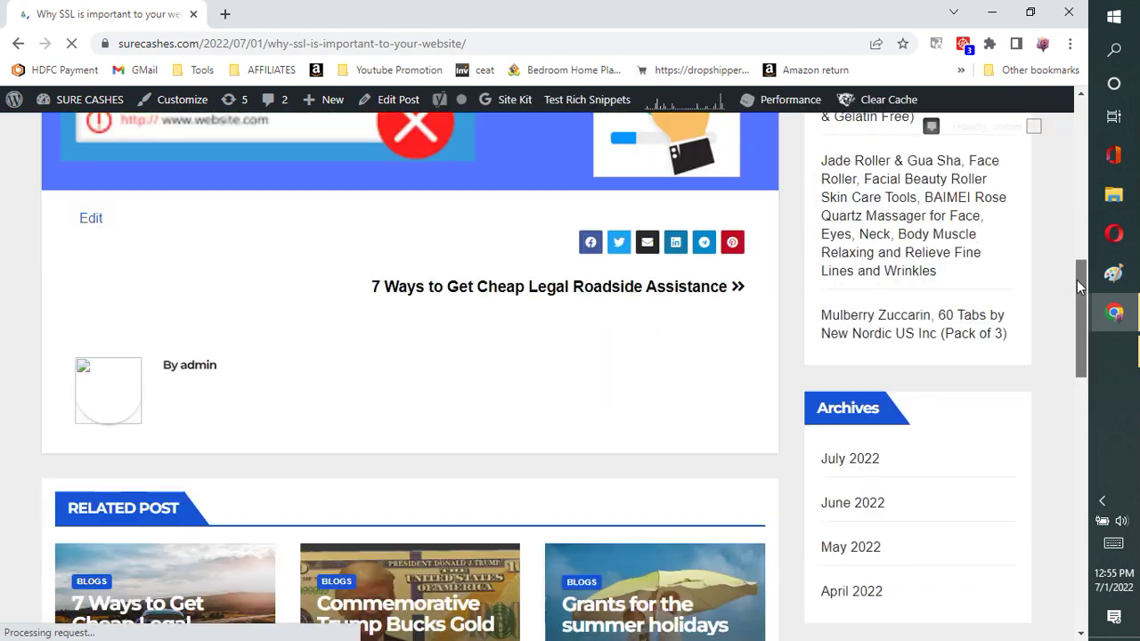
left_click_drag(1083, 280, 1077, 132)
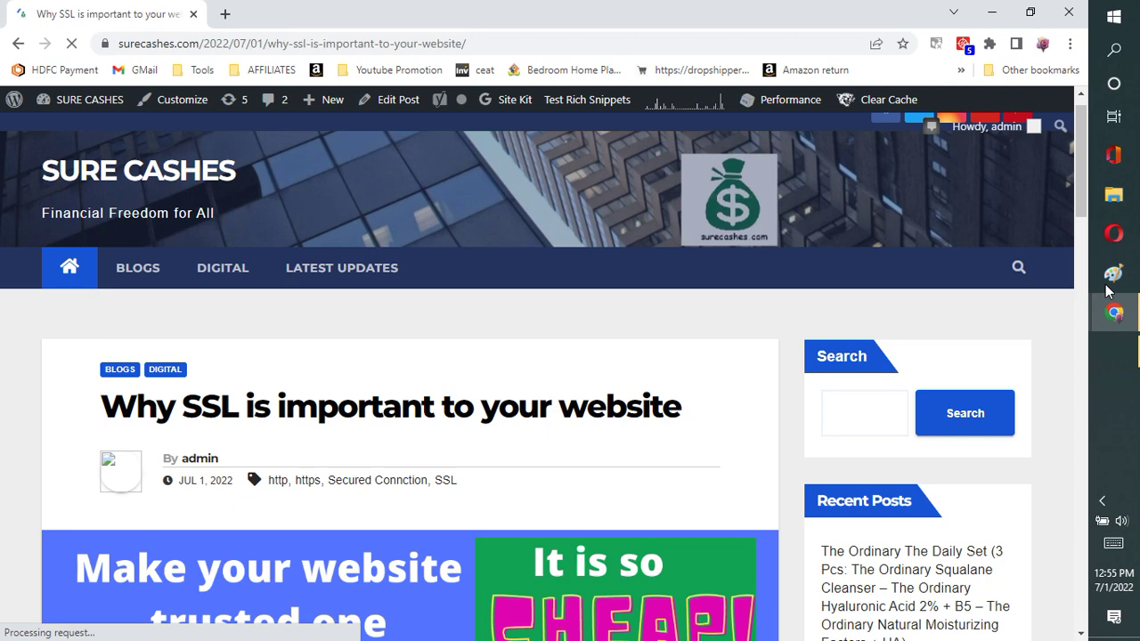
Return to the File Manager, open the plugins folder in wp-content and look through its individual plugin folders.
mouse_move(1112, 317)
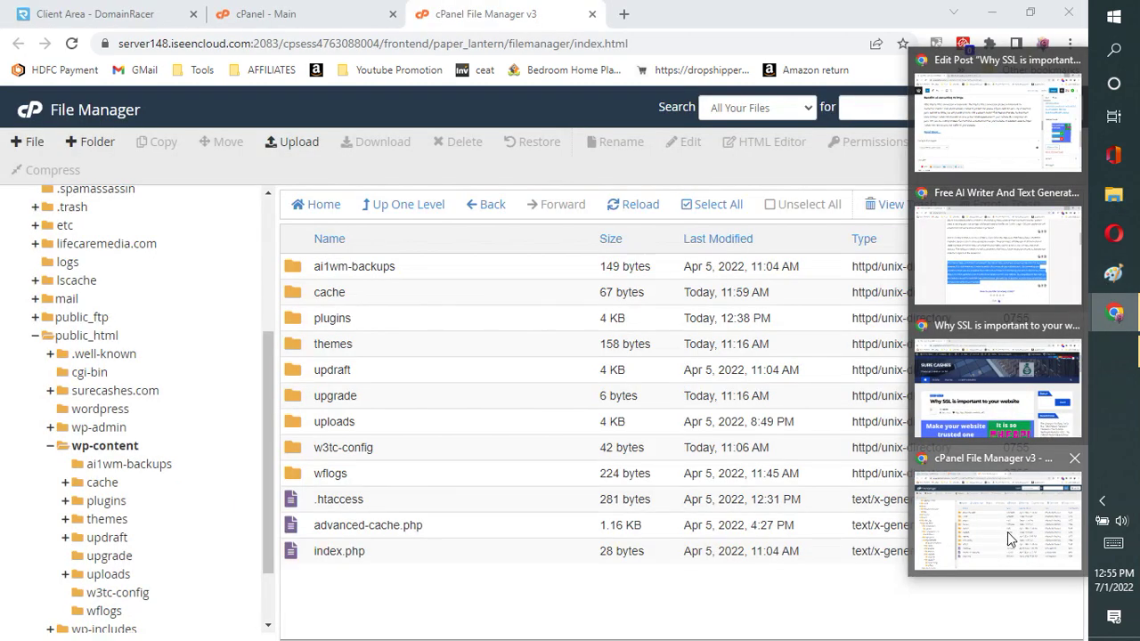
left_click(1011, 538)
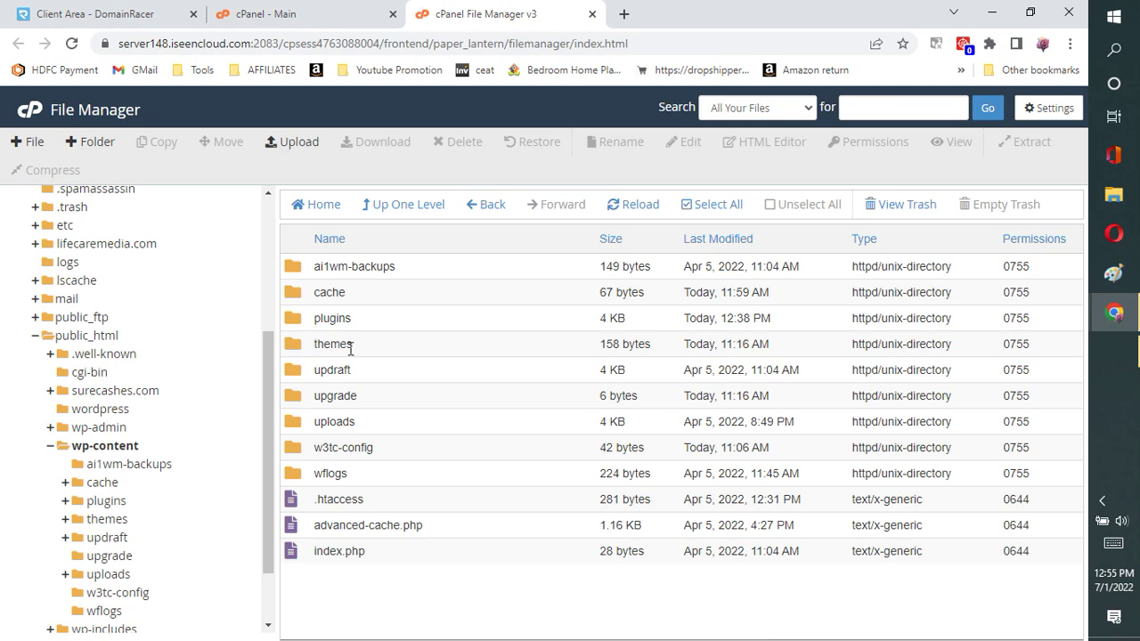
double_click(293, 321)
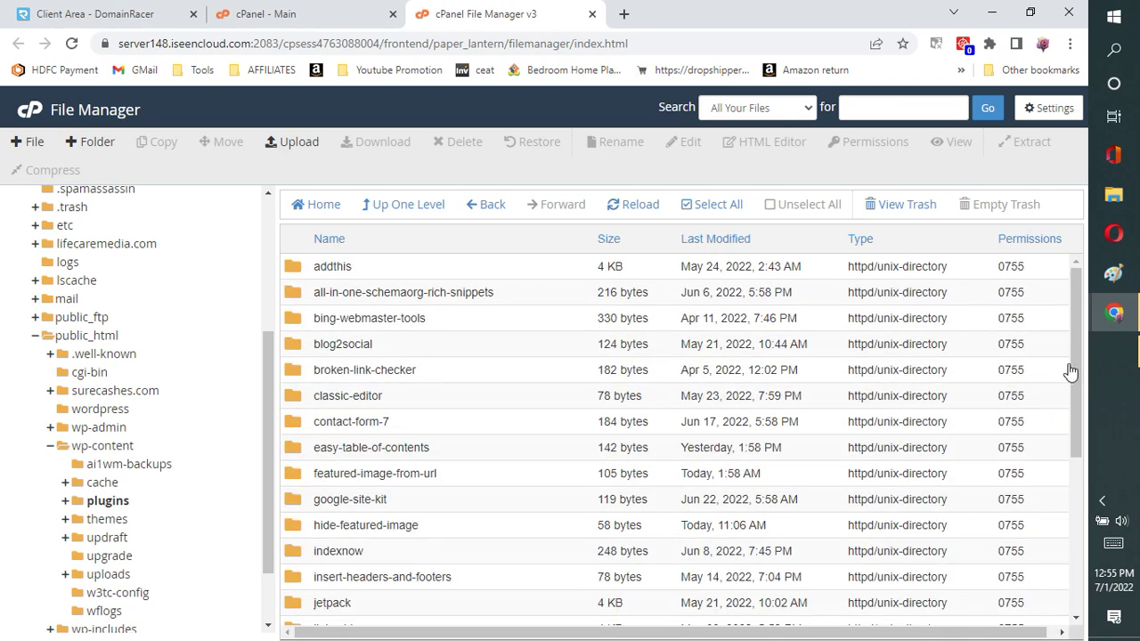
left_click_drag(1073, 352, 1085, 332)
left_click_drag(1073, 314, 1064, 255)
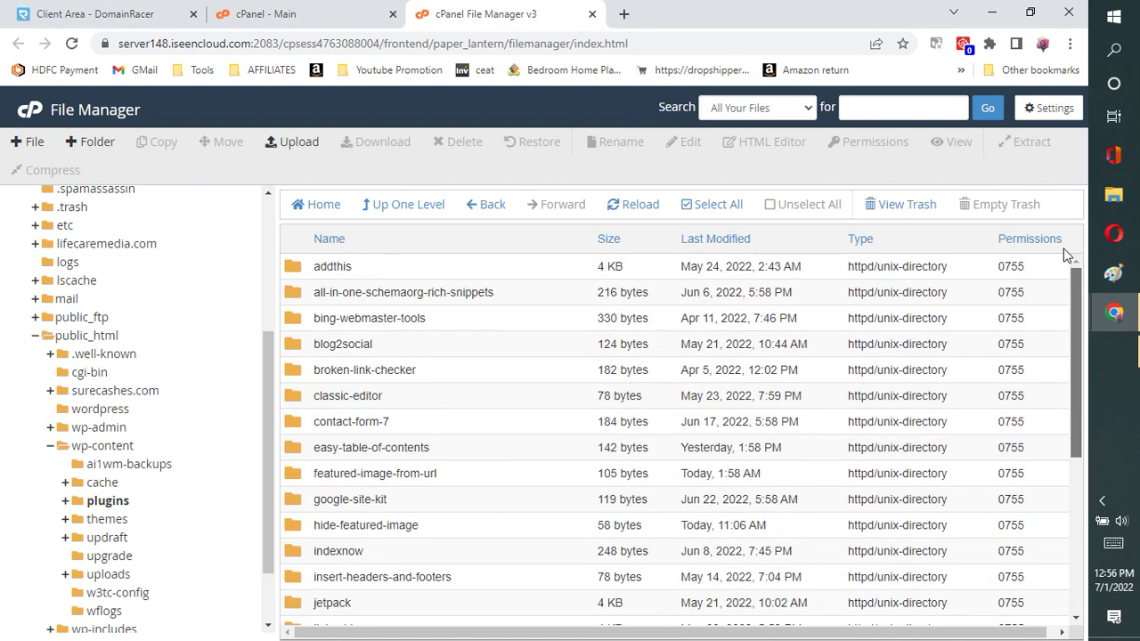
Rename the addthis plugin folder to addthis1.
left_click(331, 267)
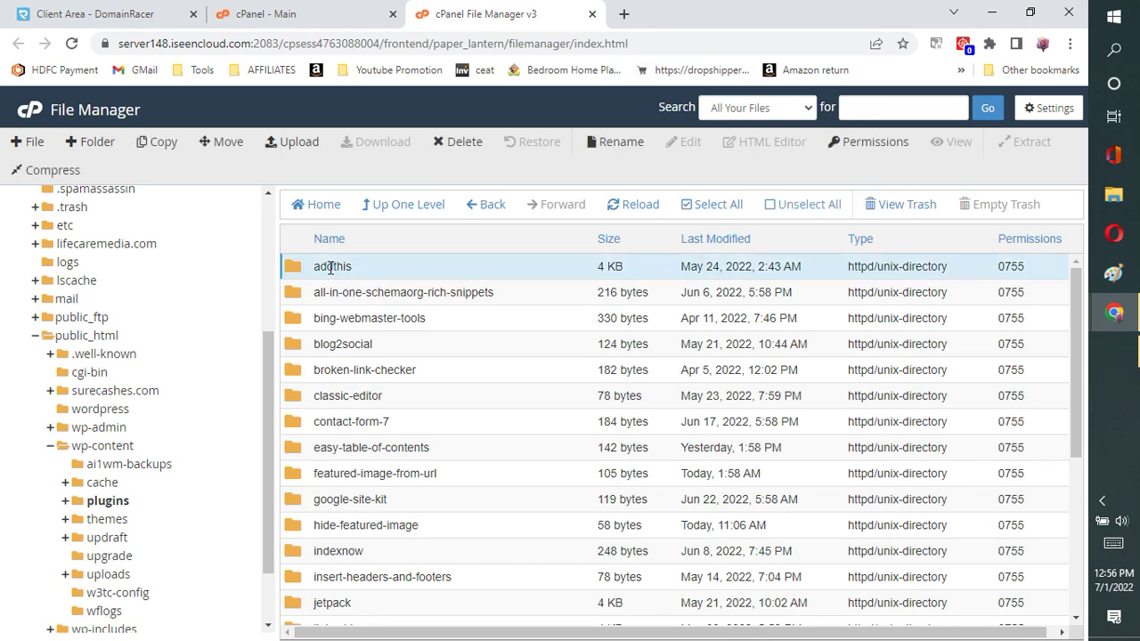
right_click(352, 265)
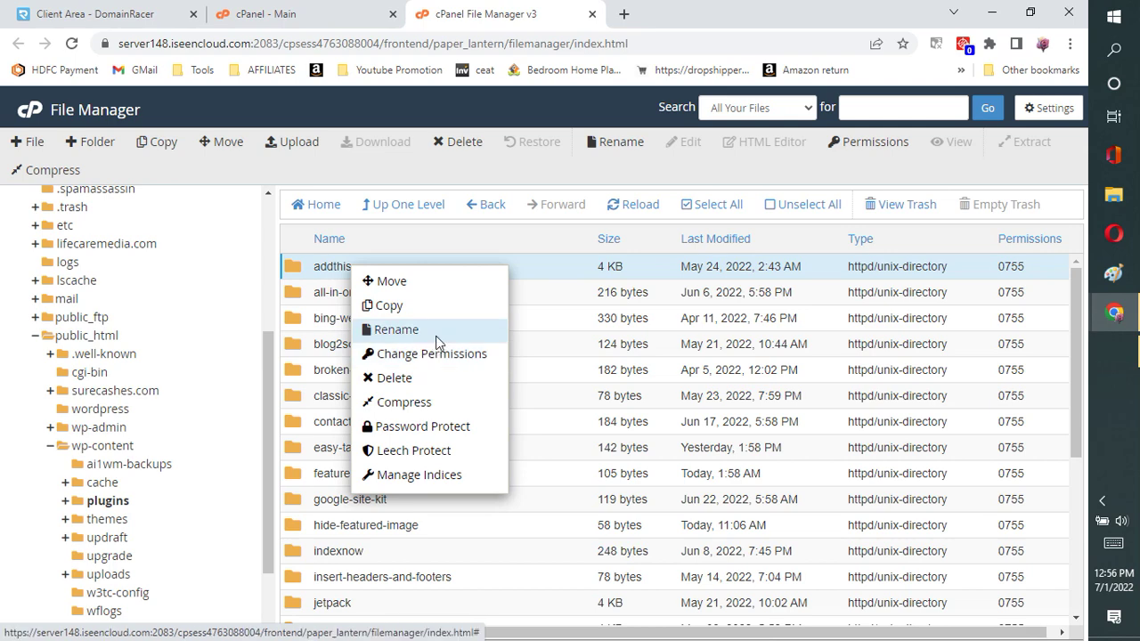
left_click(427, 333)
left_click(431, 369)
type("1")
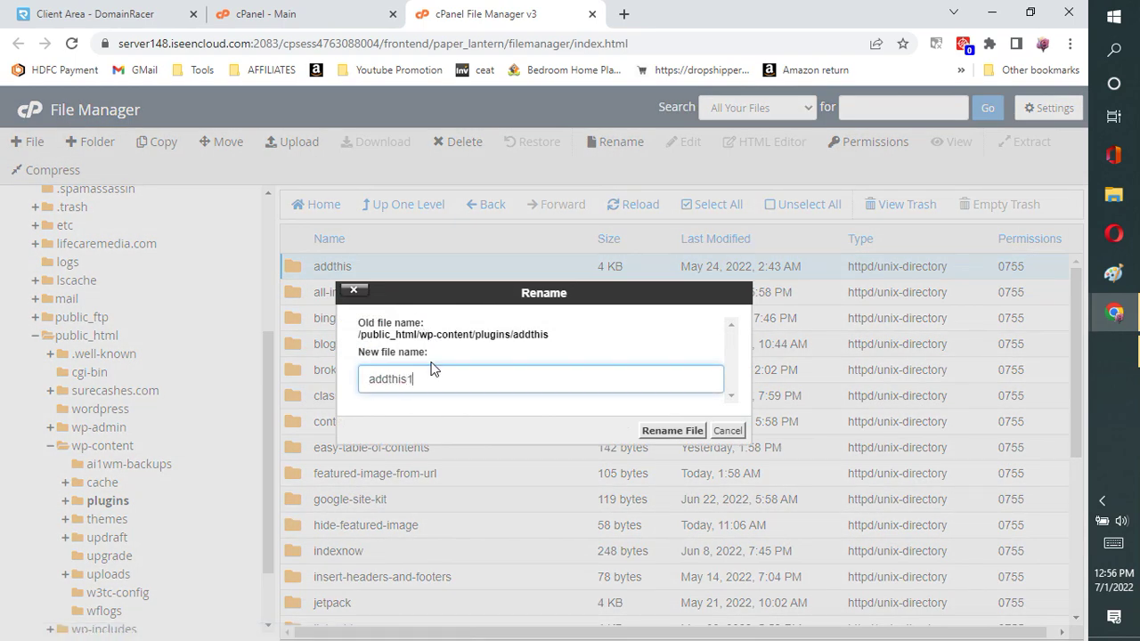
left_click(664, 430)
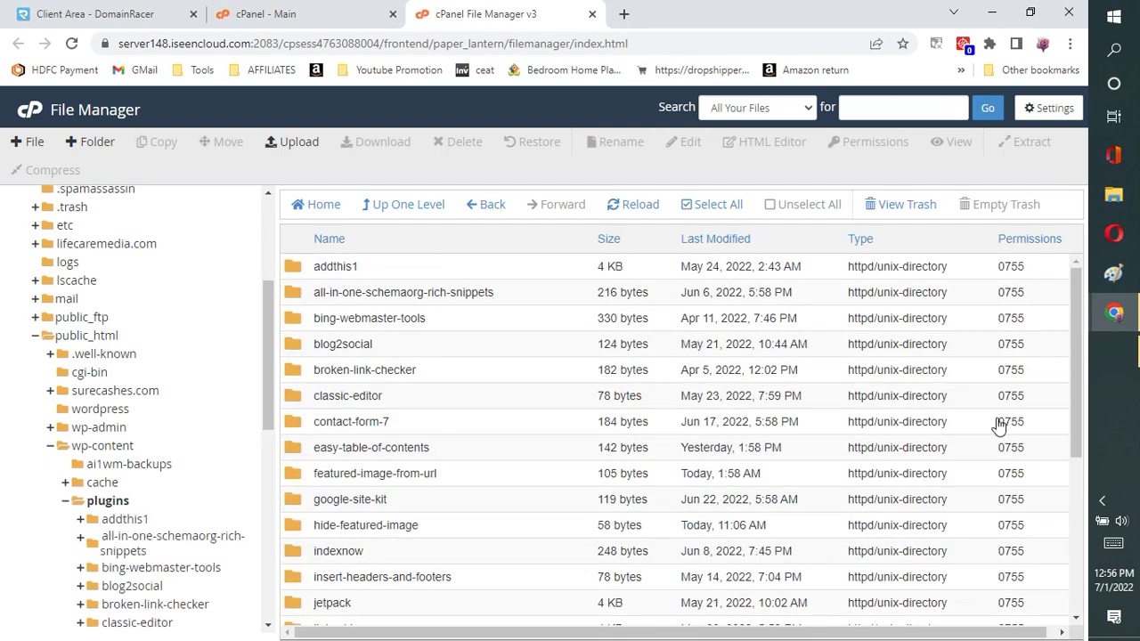
Switch to the published SSL post and reload it to check its body content with the addthis plugin disabled.
mouse_move(1119, 319)
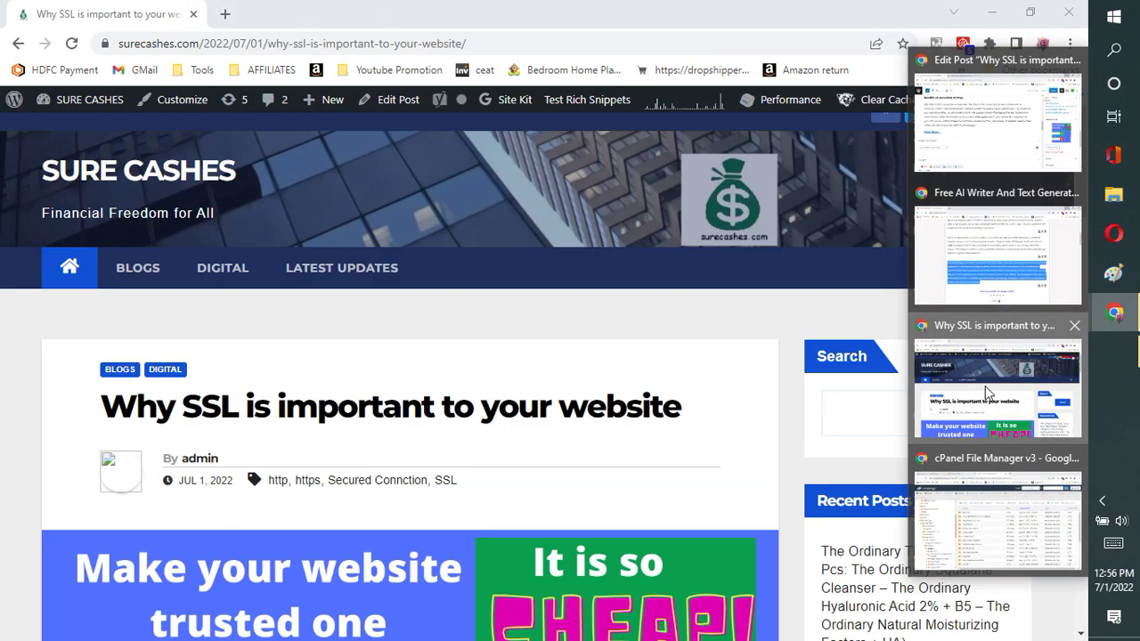
left_click(985, 386)
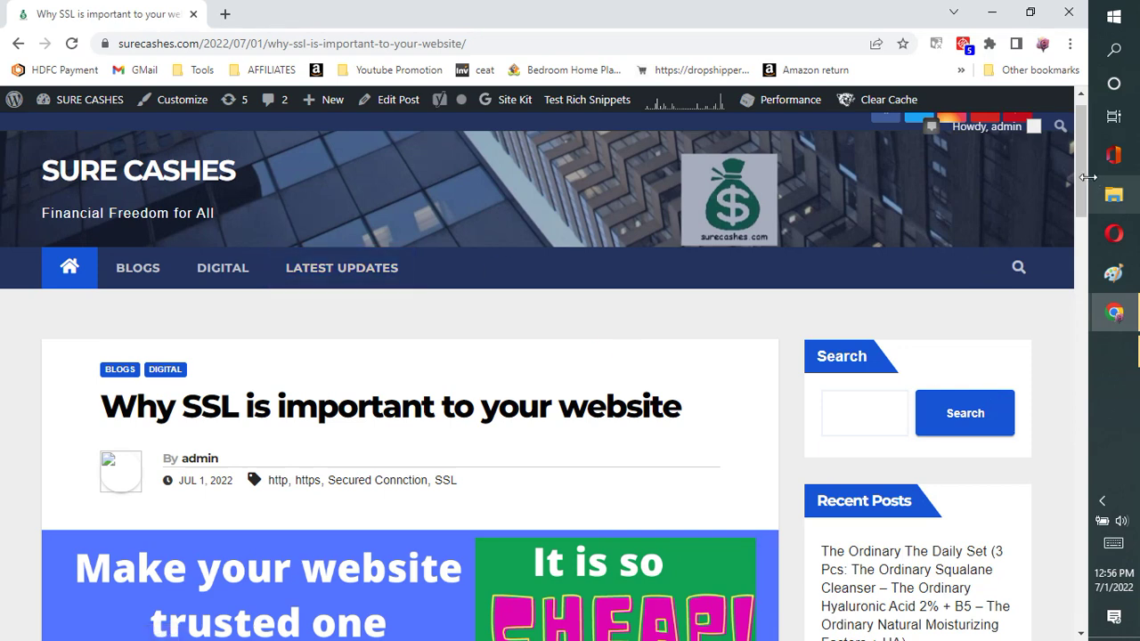
left_click_drag(1078, 178, 1052, 281)
left_click(72, 45)
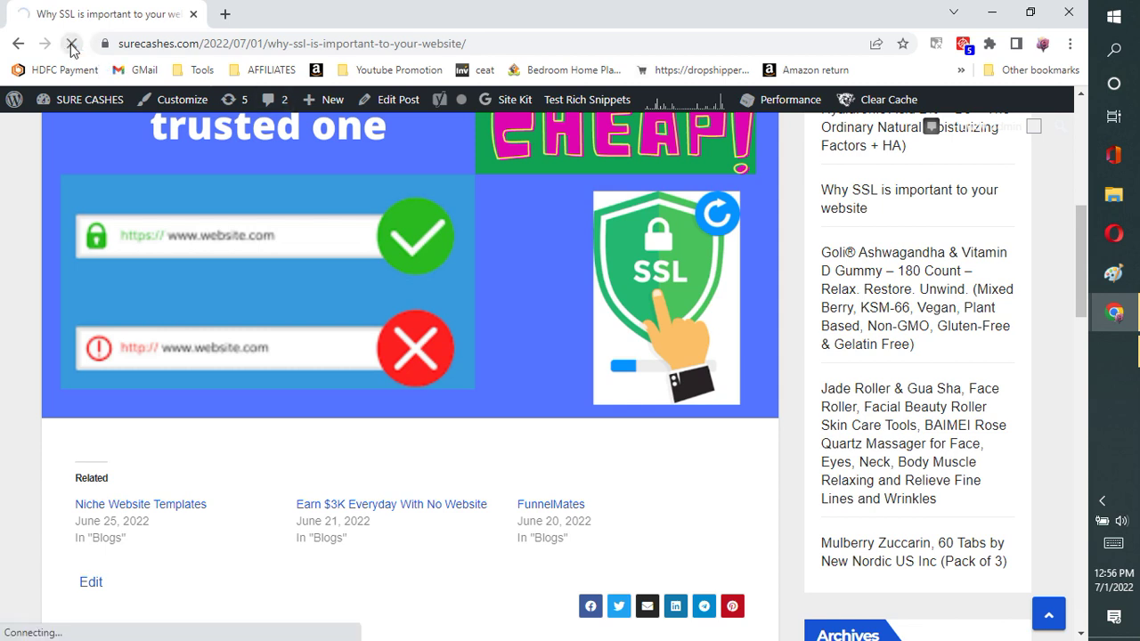
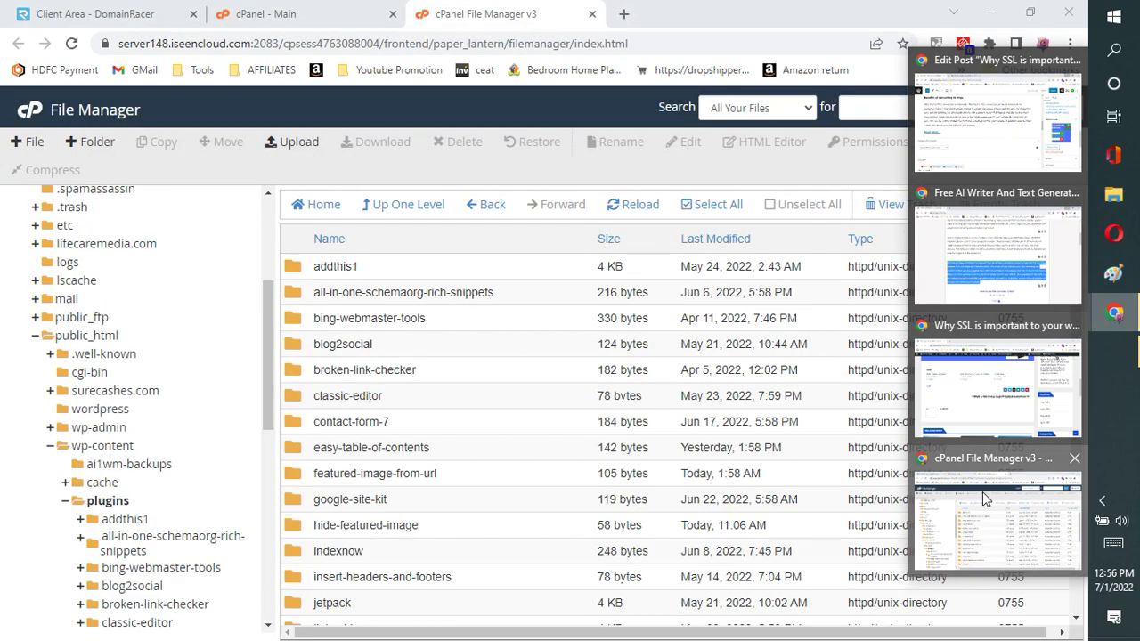
Return to the File Manager and rename the addthis1 plugin folder back to addthis.
left_click(982, 491)
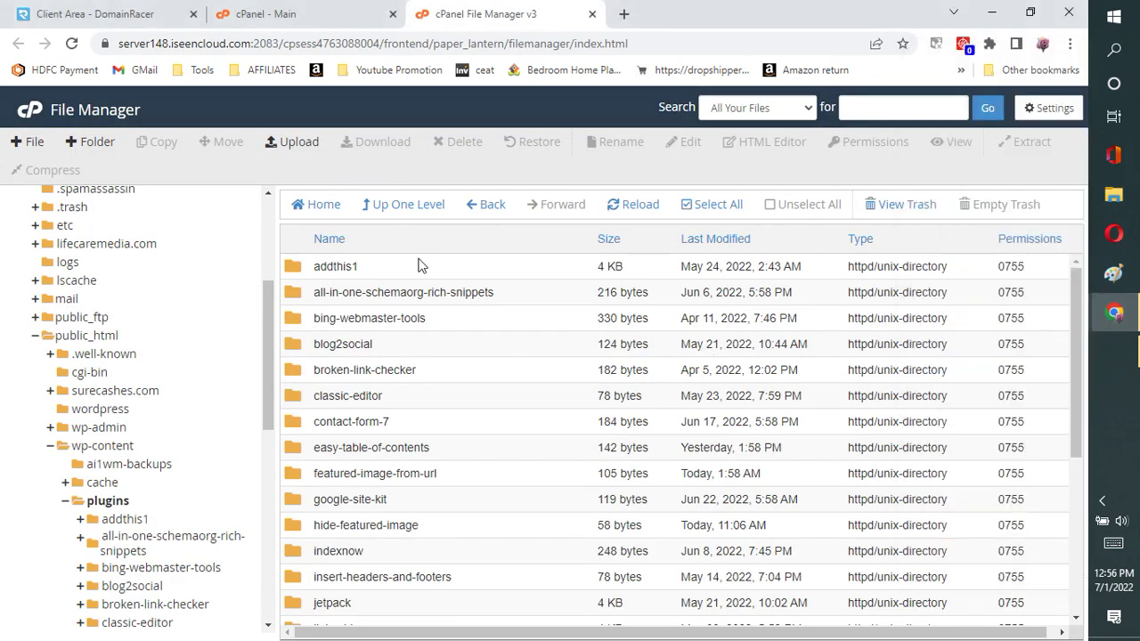
left_click(353, 266)
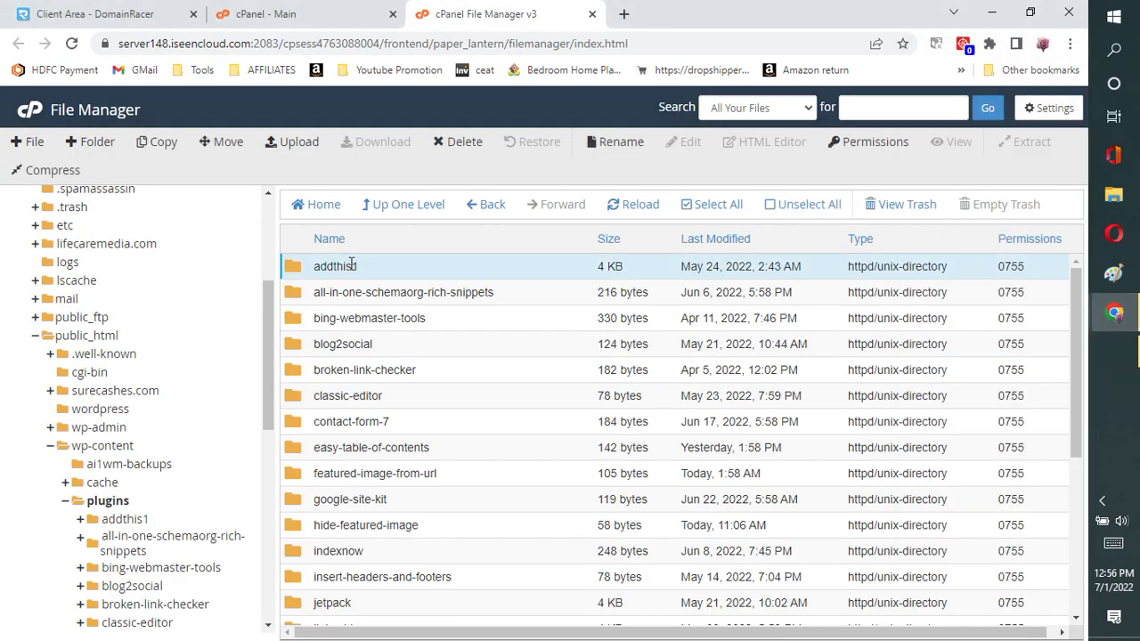
right_click(352, 266)
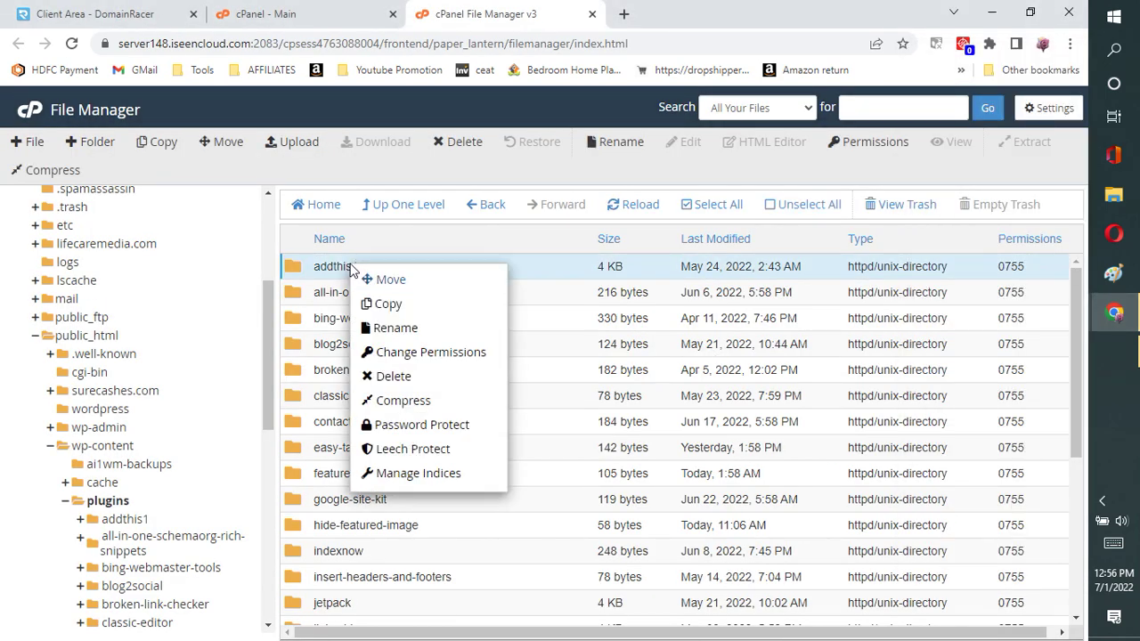
left_click(425, 329)
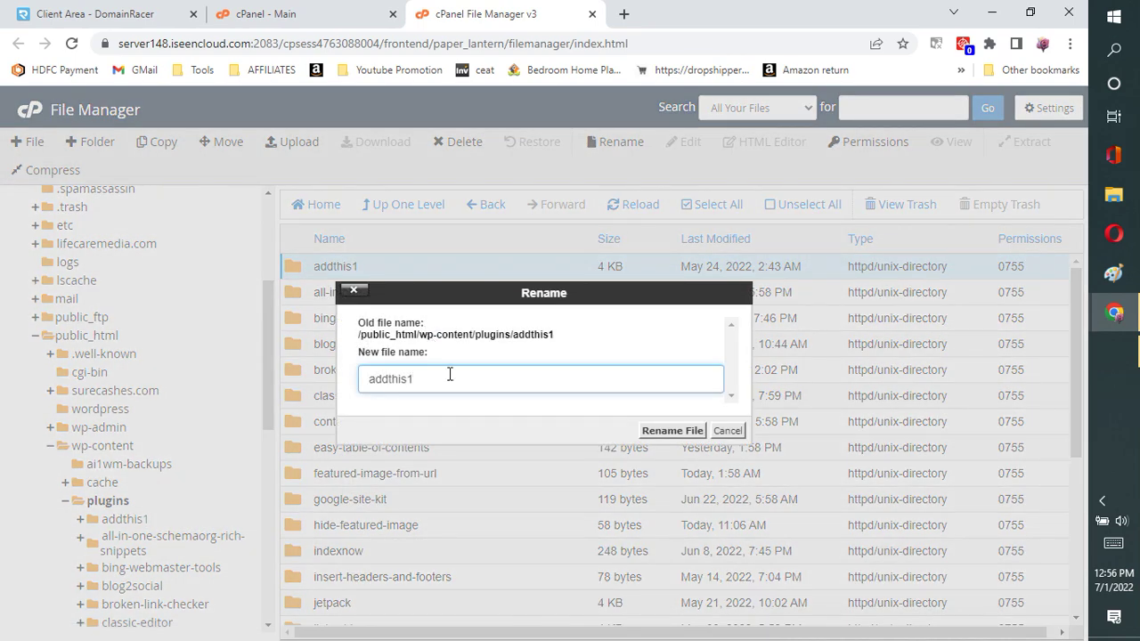
type("1")
key("BackSpace")
left_click(680, 434)
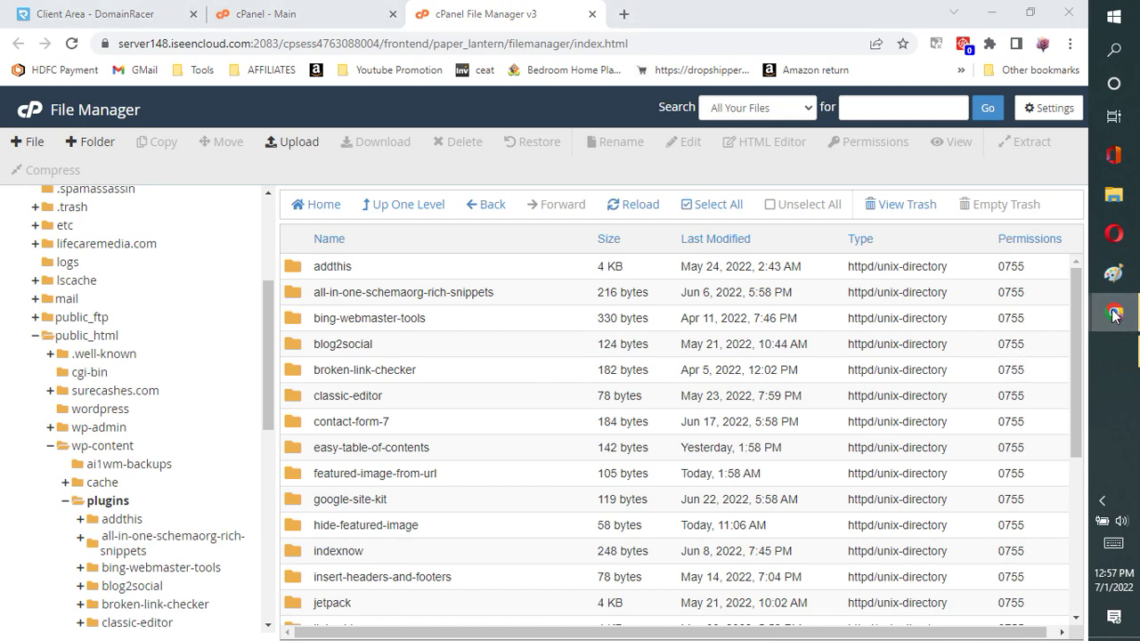
Reload the published post again and check the area below its featured image with the addthis folder name restored.
mouse_move(1114, 312)
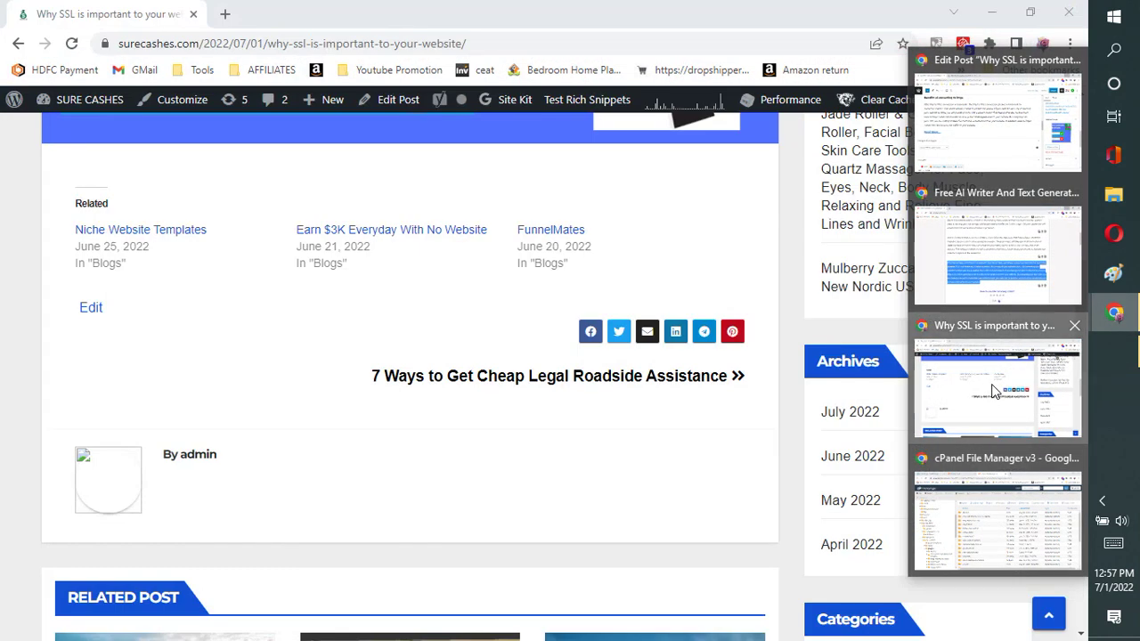
left_click(993, 388)
left_click(73, 45)
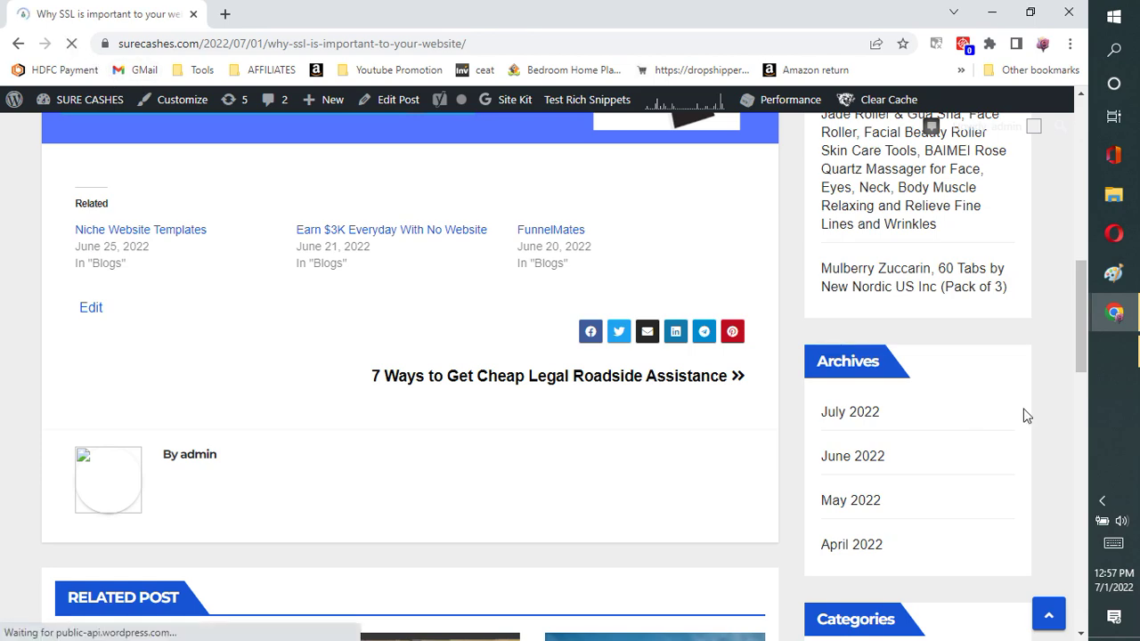
scroll(1024, 416, "down", 2)
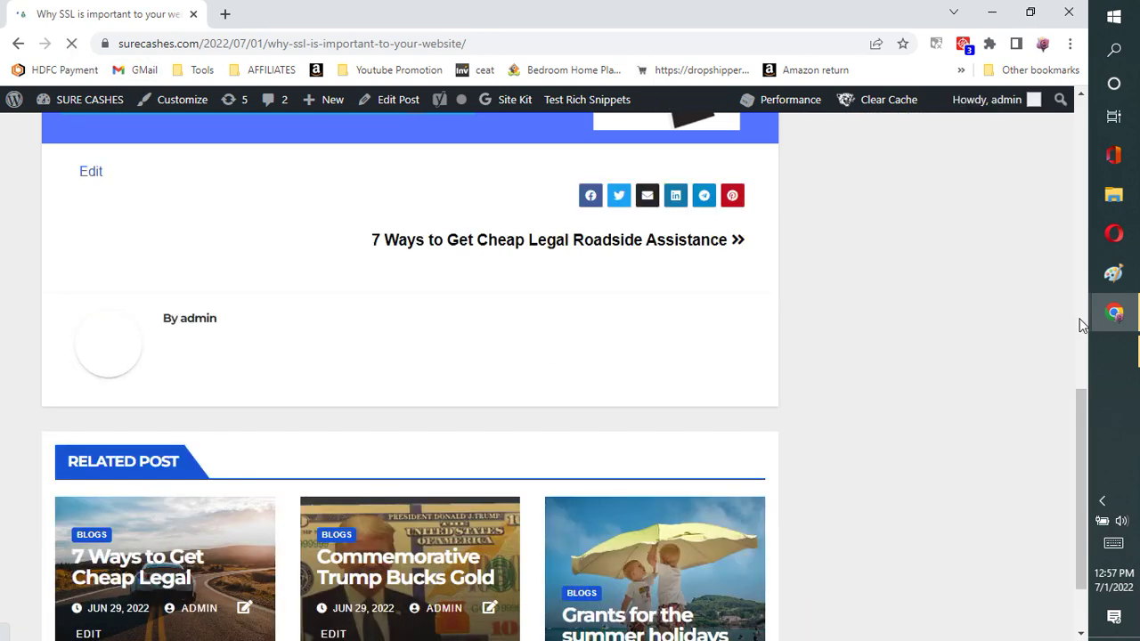
left_click_drag(1084, 343, 1084, 290)
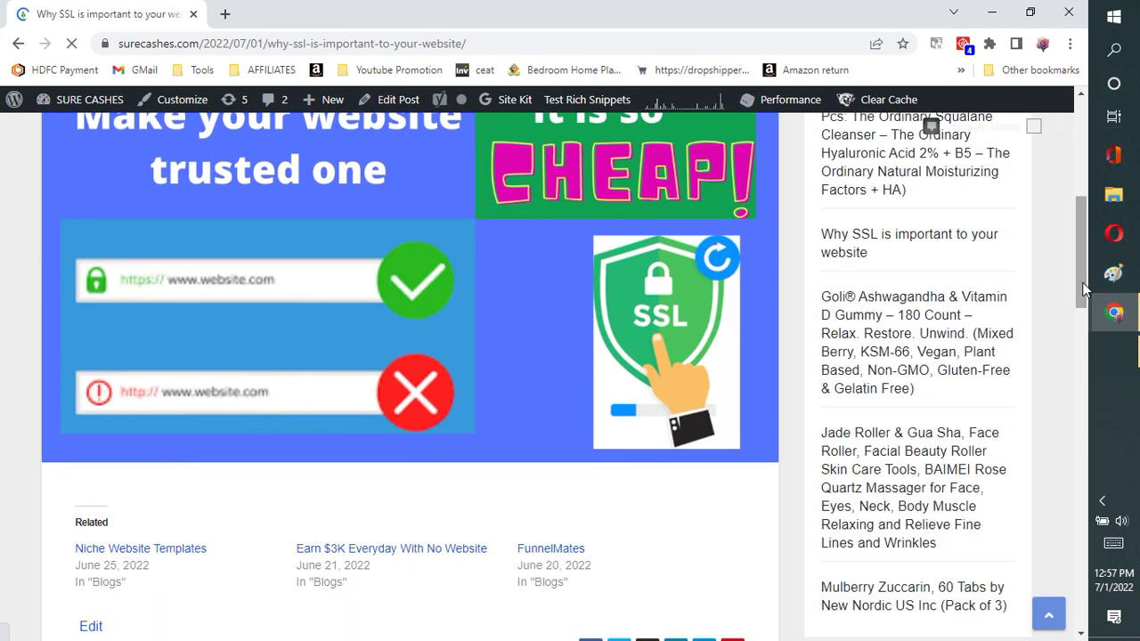
Return to the File Manager and rename the all-in-one-schemaorg-rich-snippets plugin folder to all-in-one-schemaorg-rich-snippets1.
left_click(991, 12)
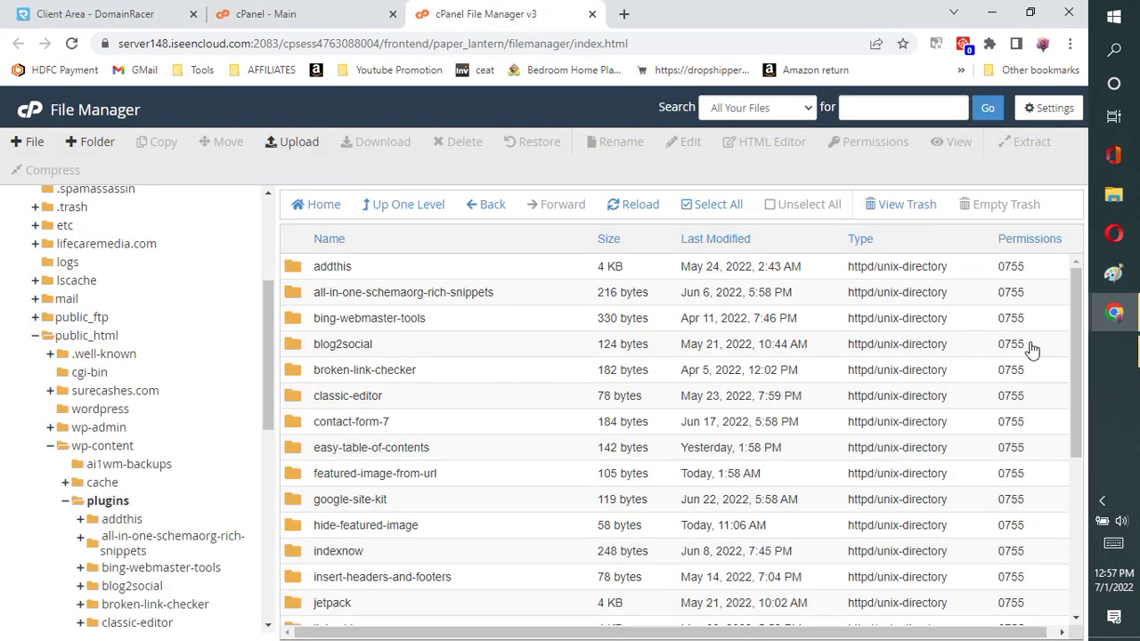
left_click(462, 301)
right_click(473, 294)
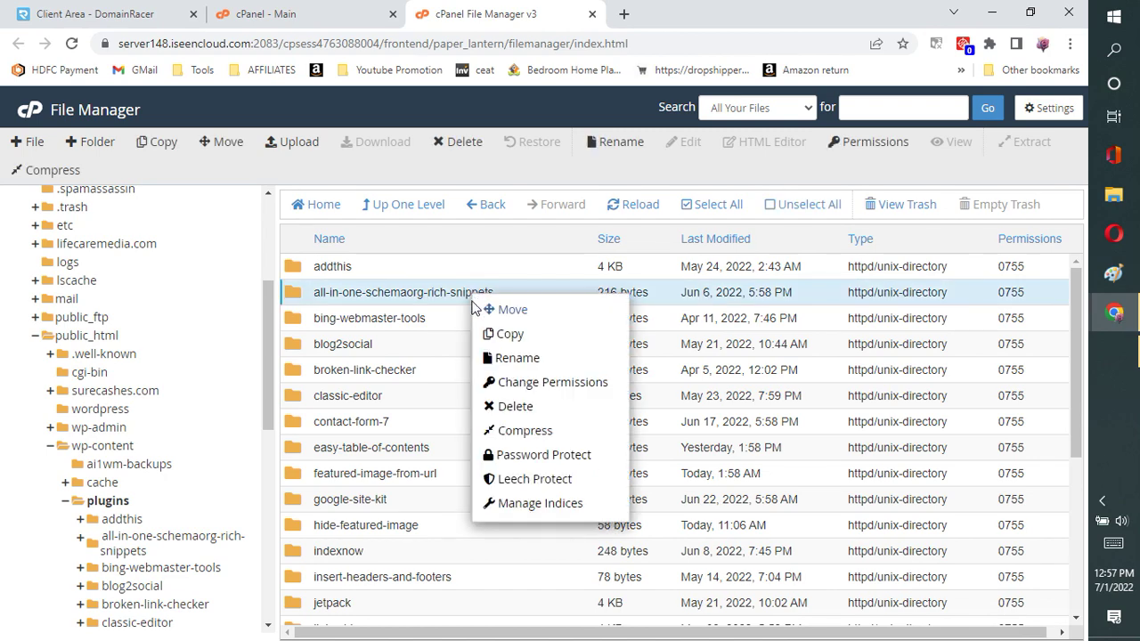
left_click(506, 360)
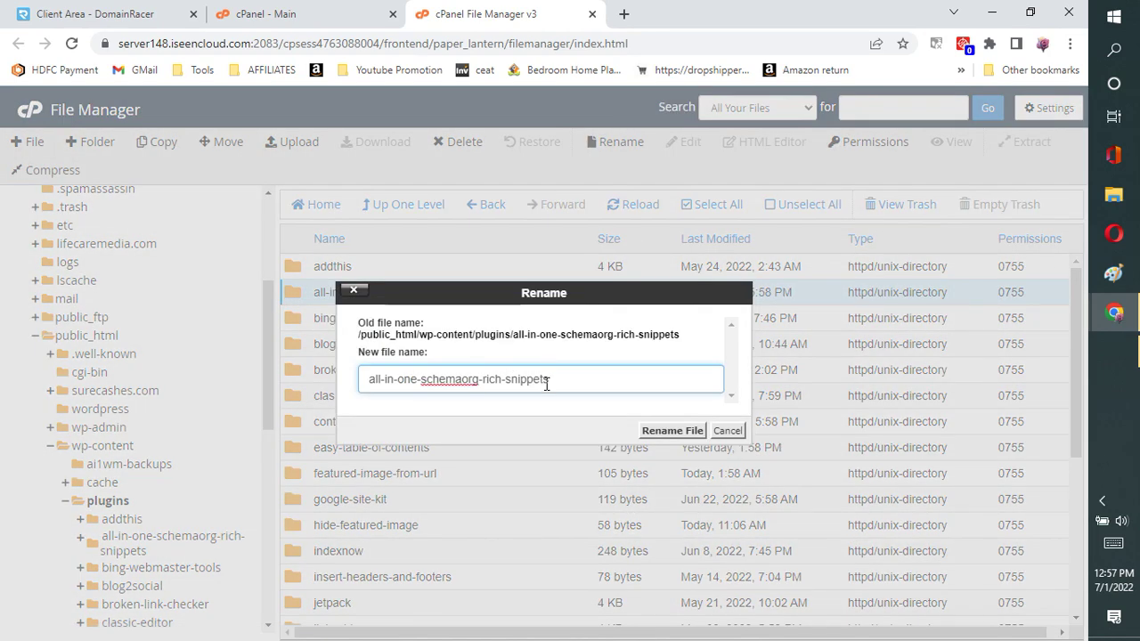
left_click(674, 431)
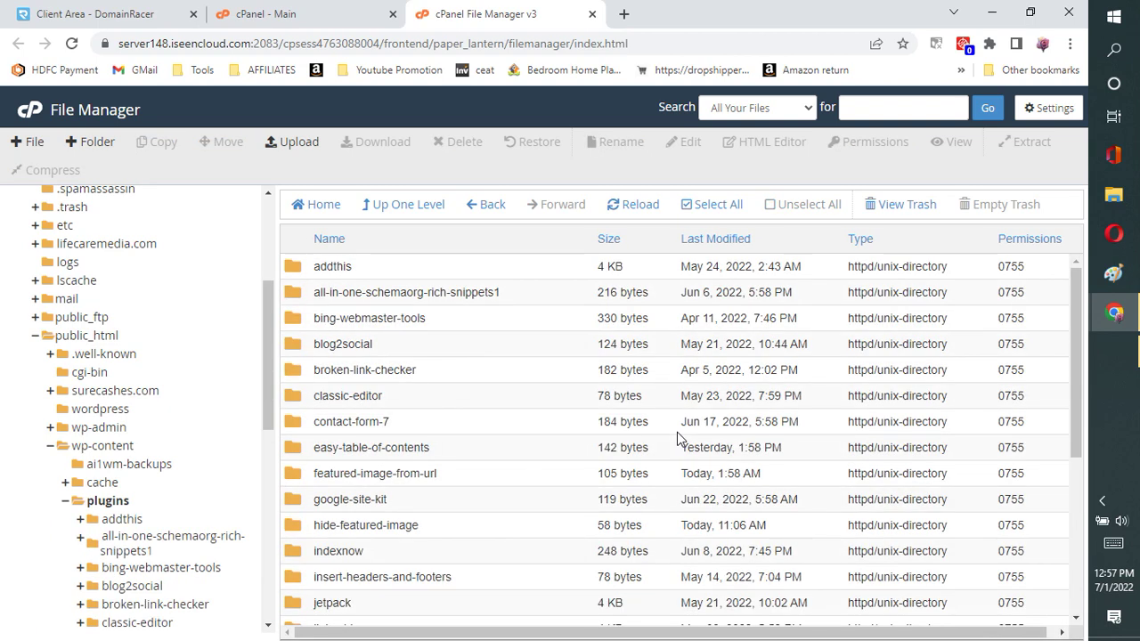
left_click(443, 295)
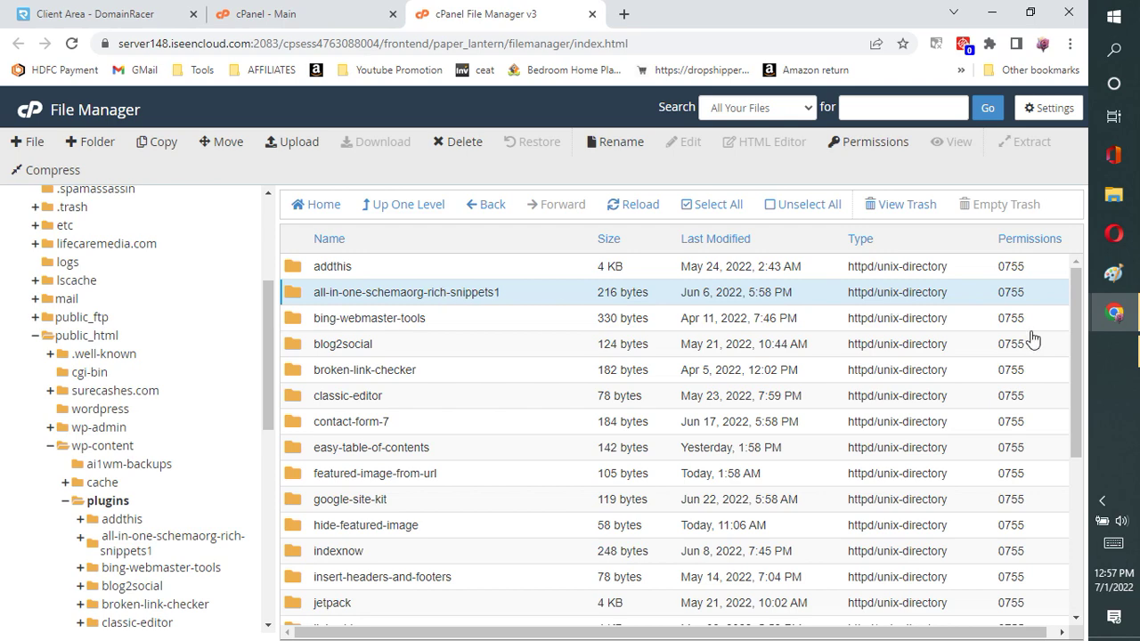
Switch to the published SSL post and reload it to check its body content with the all-in-one-schemaorg-rich-snippets plugin disabled.
mouse_move(1114, 311)
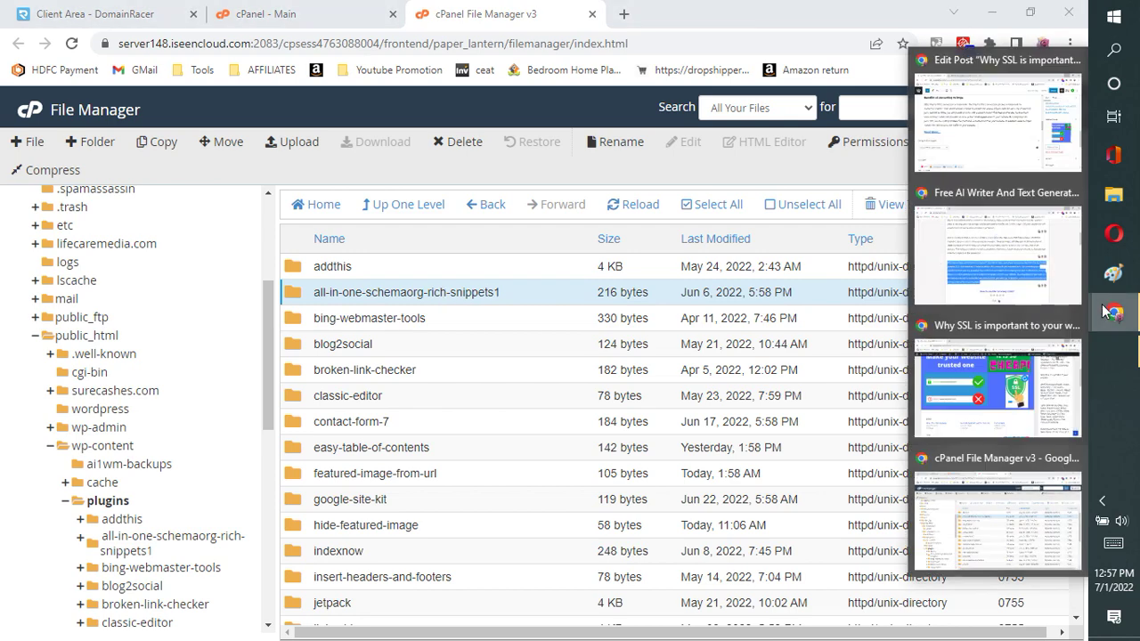
left_click(1018, 381)
left_click(72, 44)
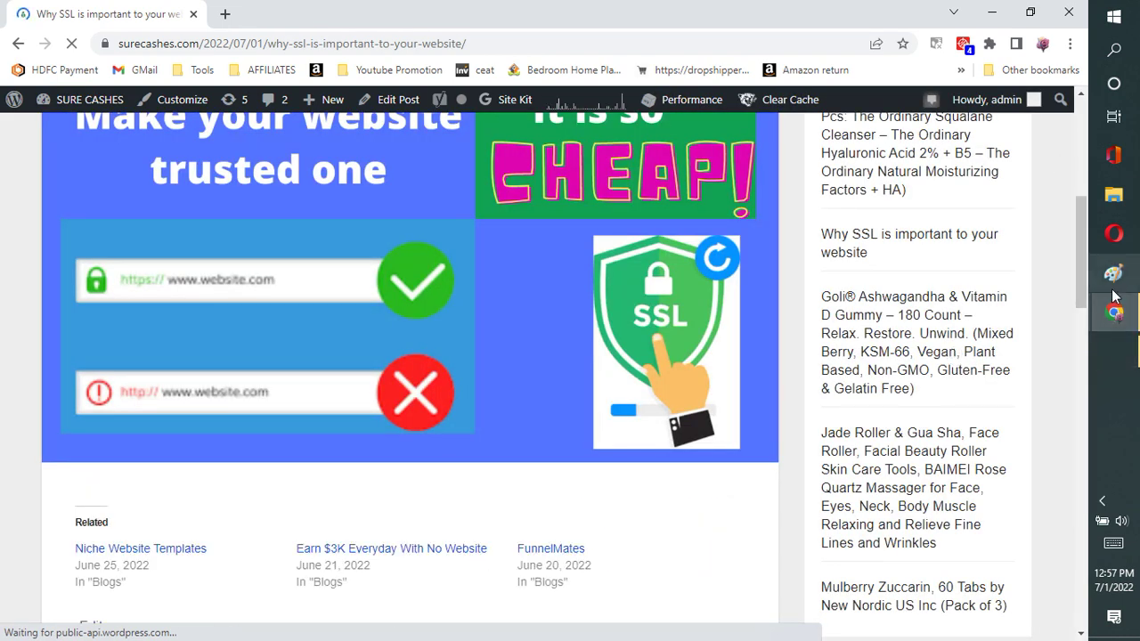
Return to the File Manager and rename the all-in-one-schemaorg-rich-snippets1 plugin folder back to all-in-one-schemaorg-rich-snippets.
mouse_move(1114, 311)
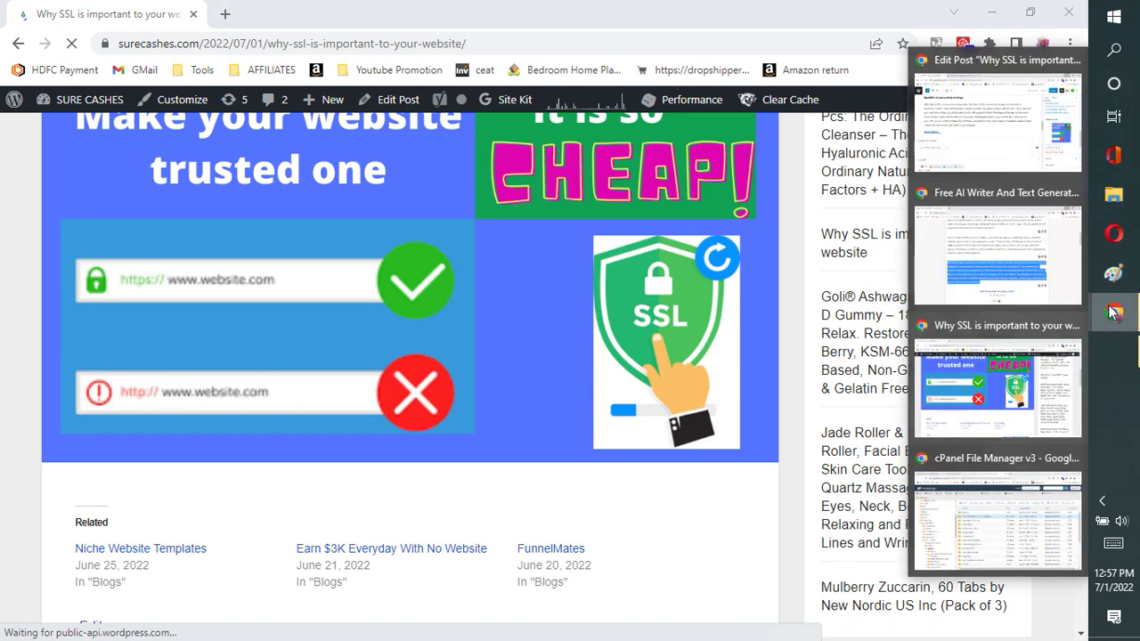
left_click(997, 499)
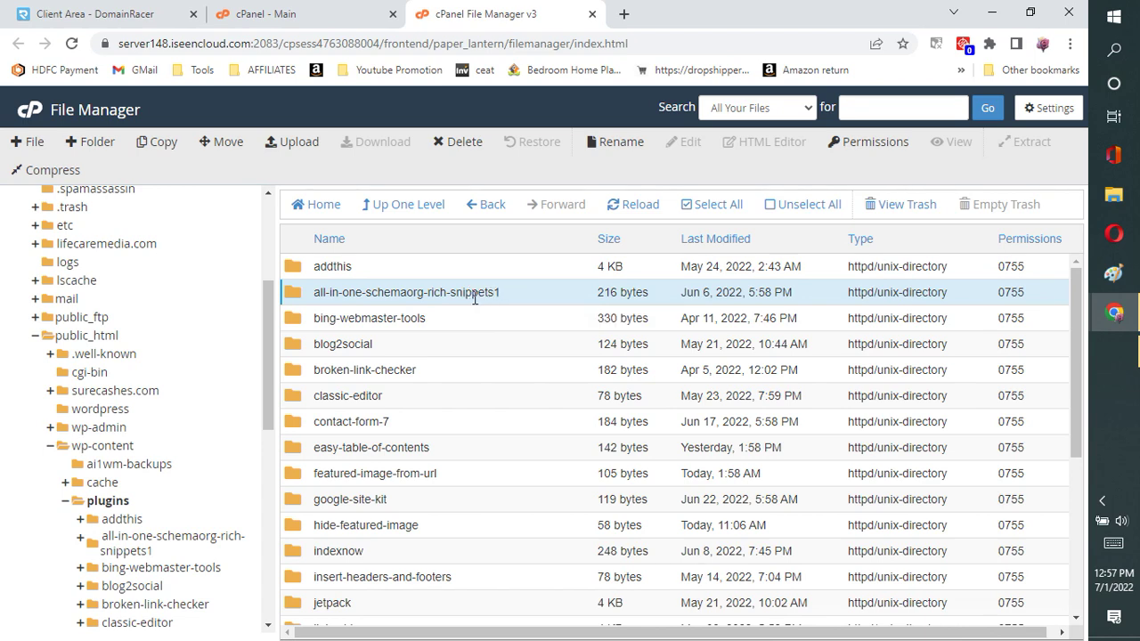
right_click(475, 299)
left_click(512, 363)
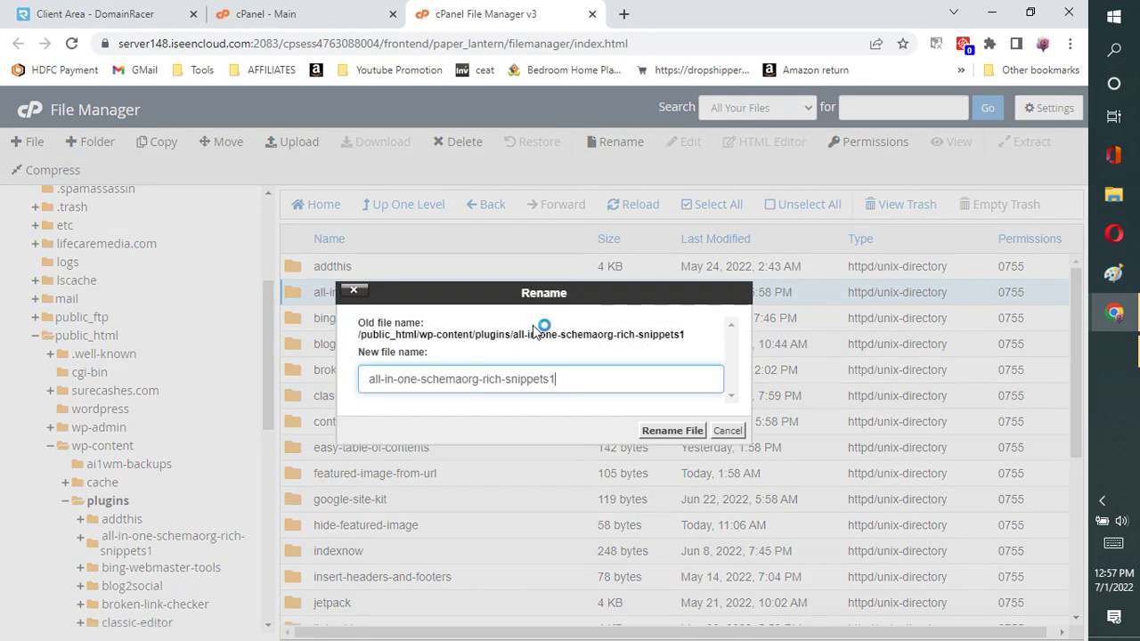
key("BackSpace")
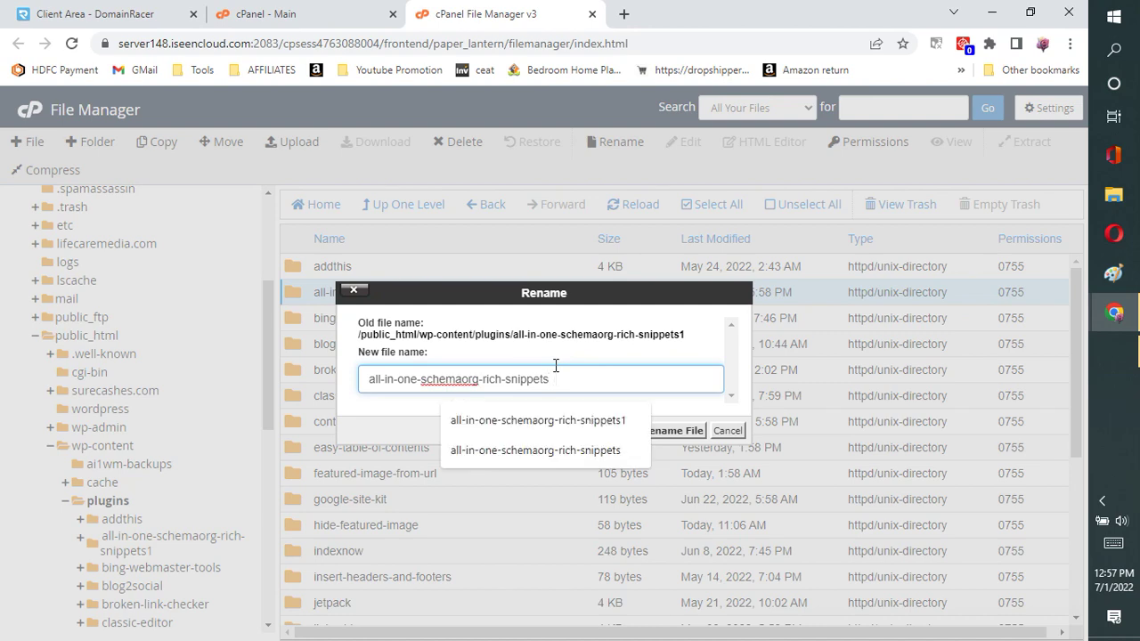
left_click(677, 434)
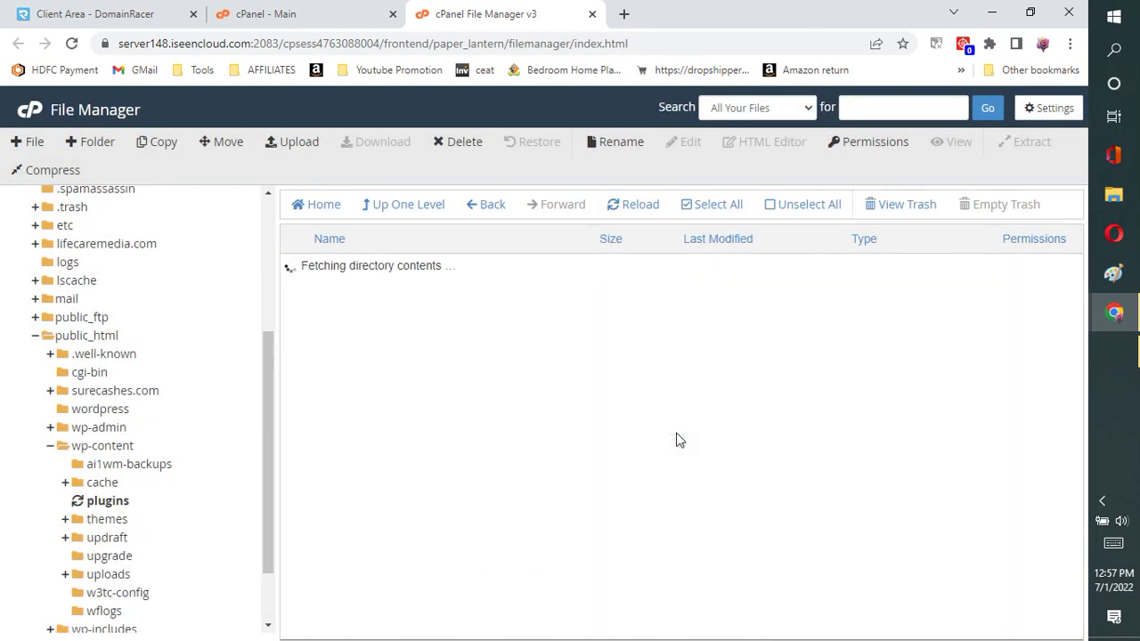
Rename the wpa-seo-auto-linker plugin folder to wpa-seo-auto-linker1 and check its new name in the plugins folder list.
left_click_drag(1078, 325, 1088, 522)
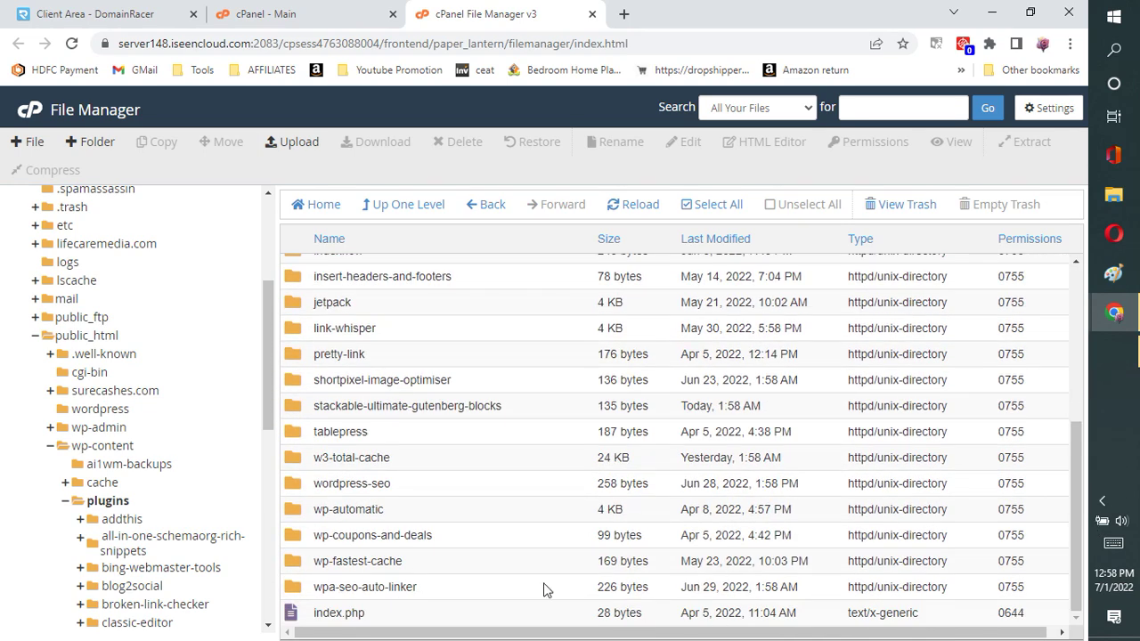
left_click(388, 586)
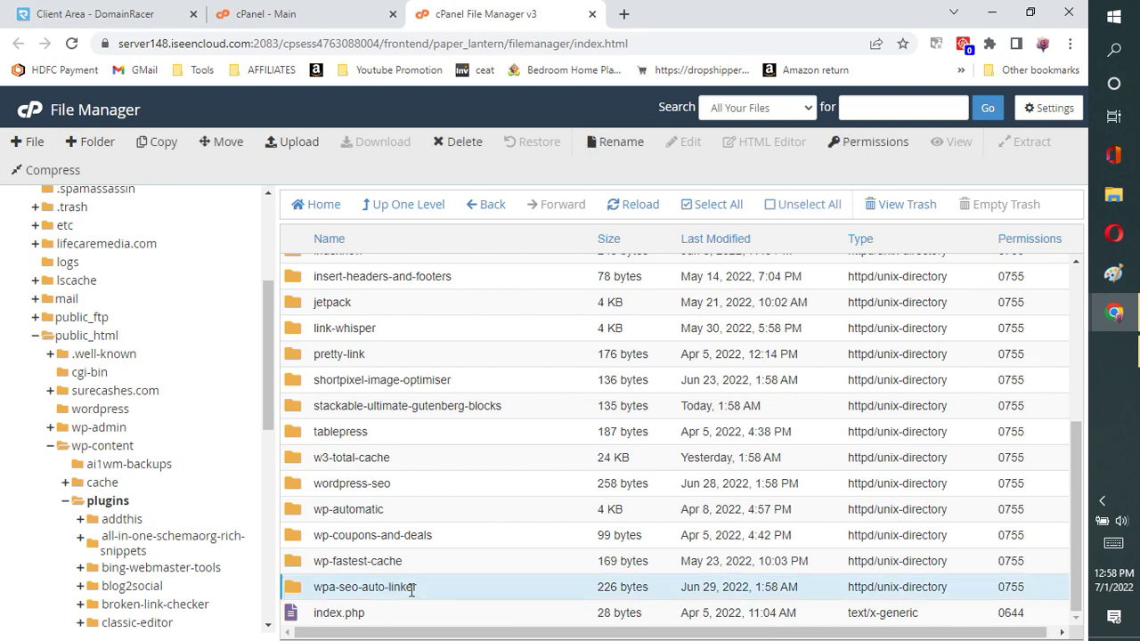
right_click(411, 589)
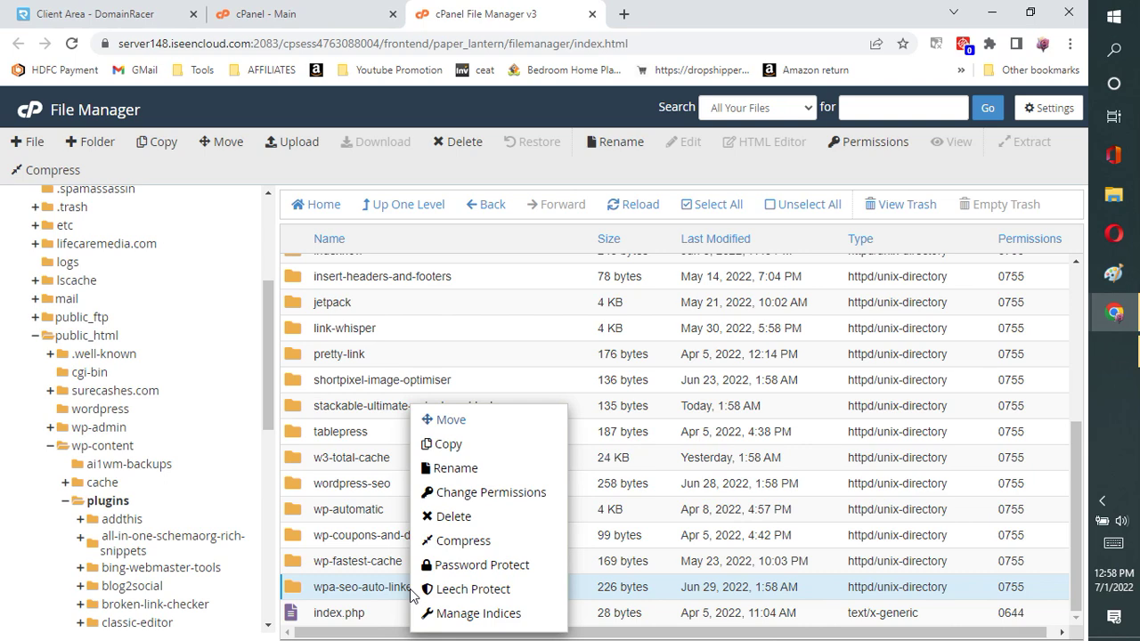
left_click(470, 470)
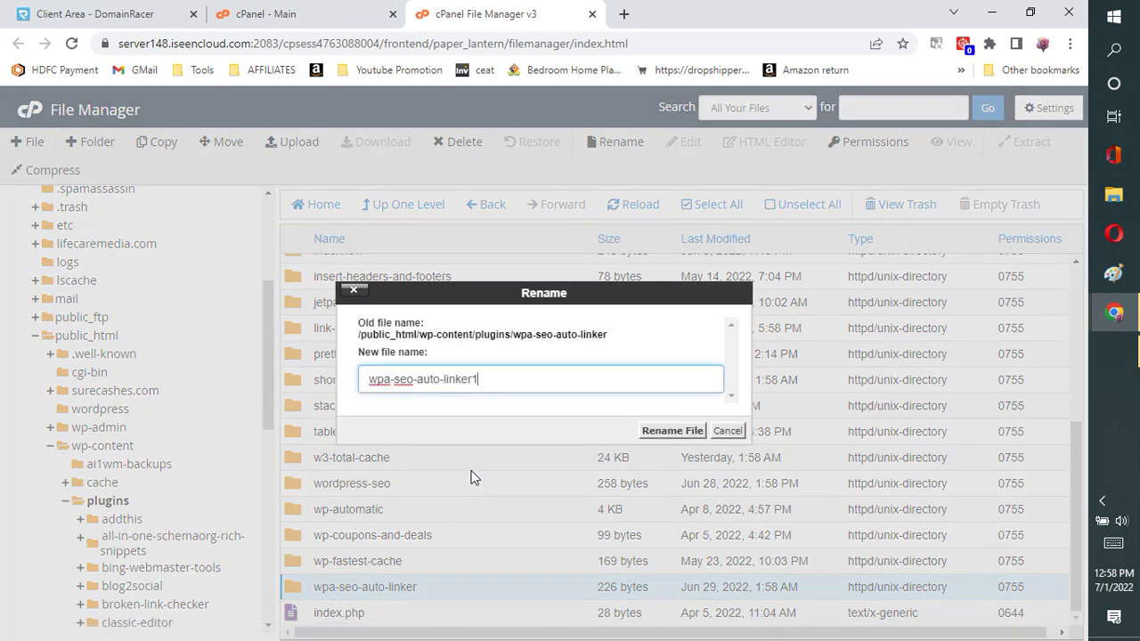
left_click(667, 433)
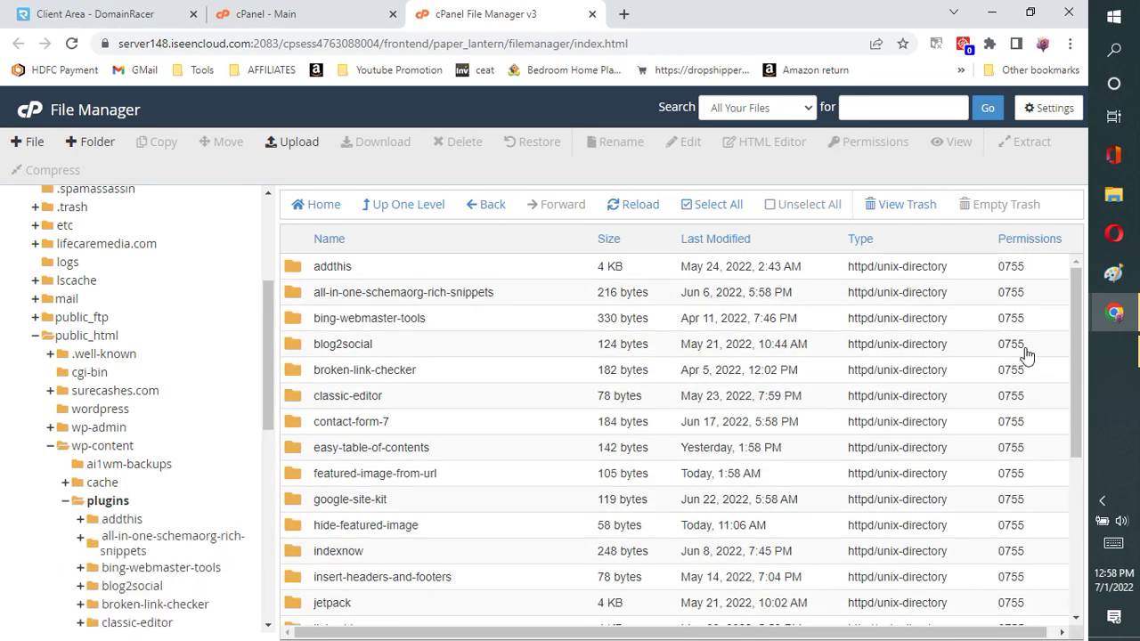
left_click_drag(1075, 350, 1073, 531)
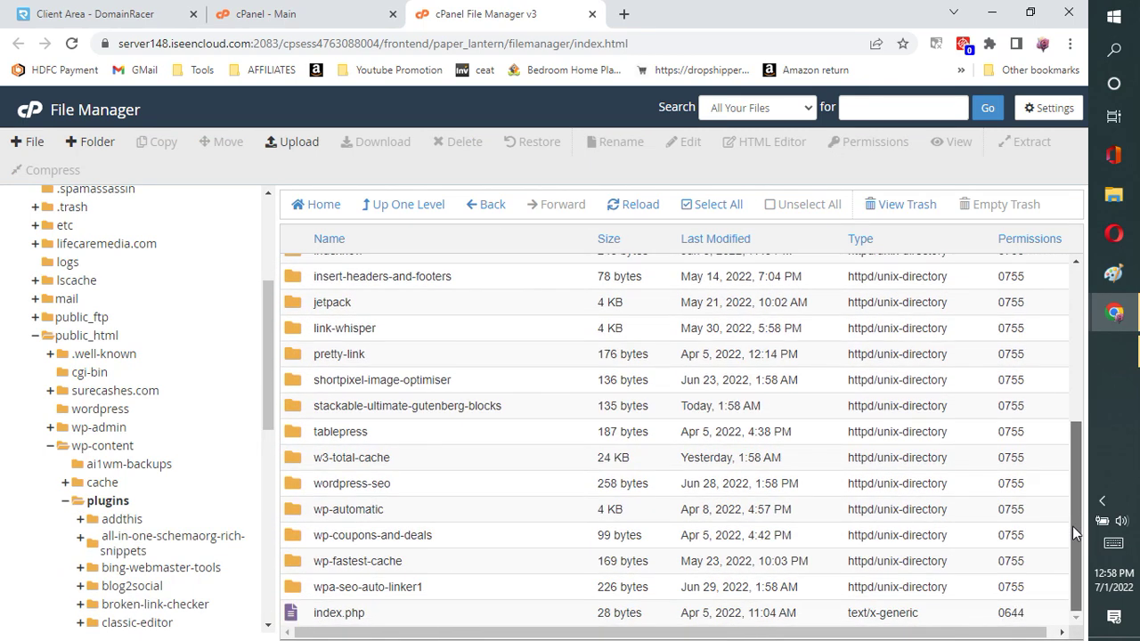
Switch to the published SSL post and reload it to check its body content with the wpa-seo-auto-linker plugin disabled.
left_click(1113, 313)
left_click(1011, 378)
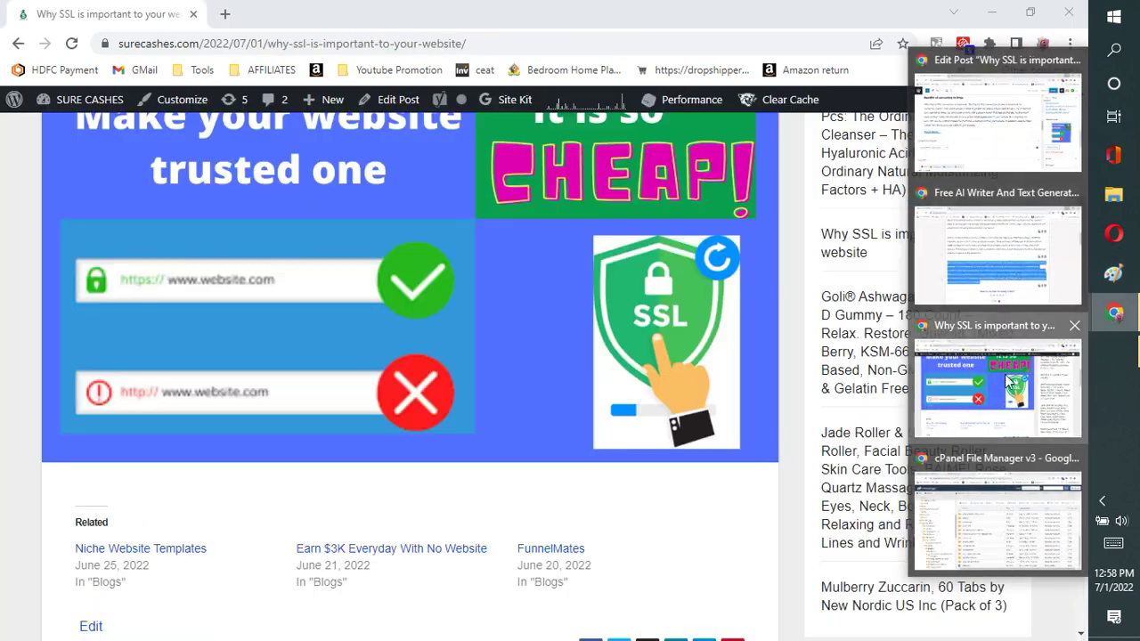
left_click(71, 45)
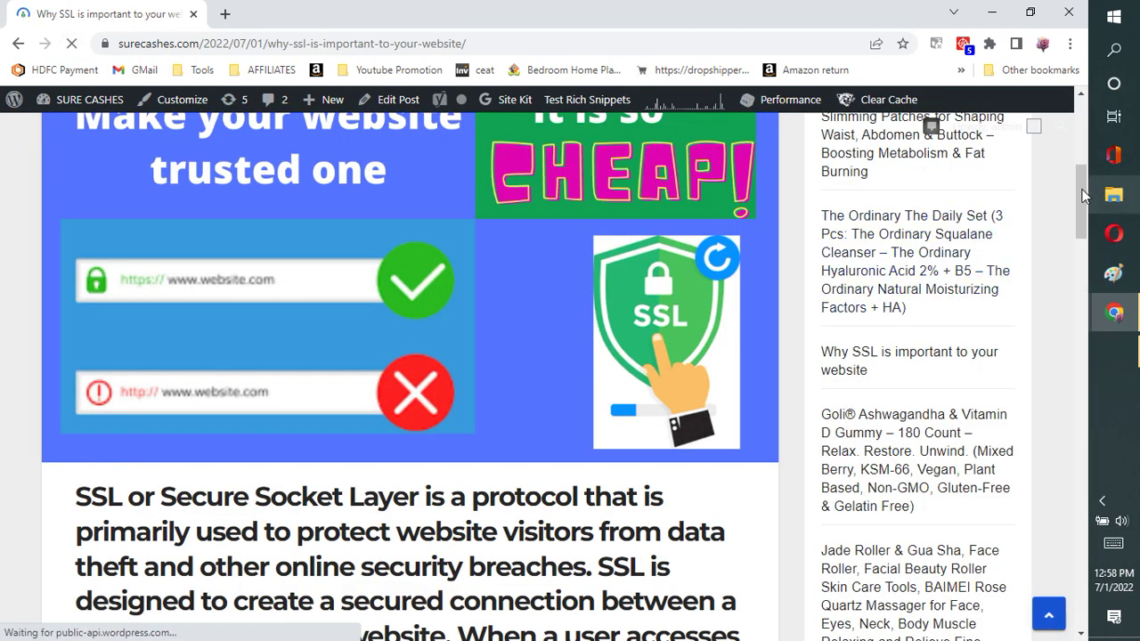
left_click_drag(1083, 188, 1050, 68)
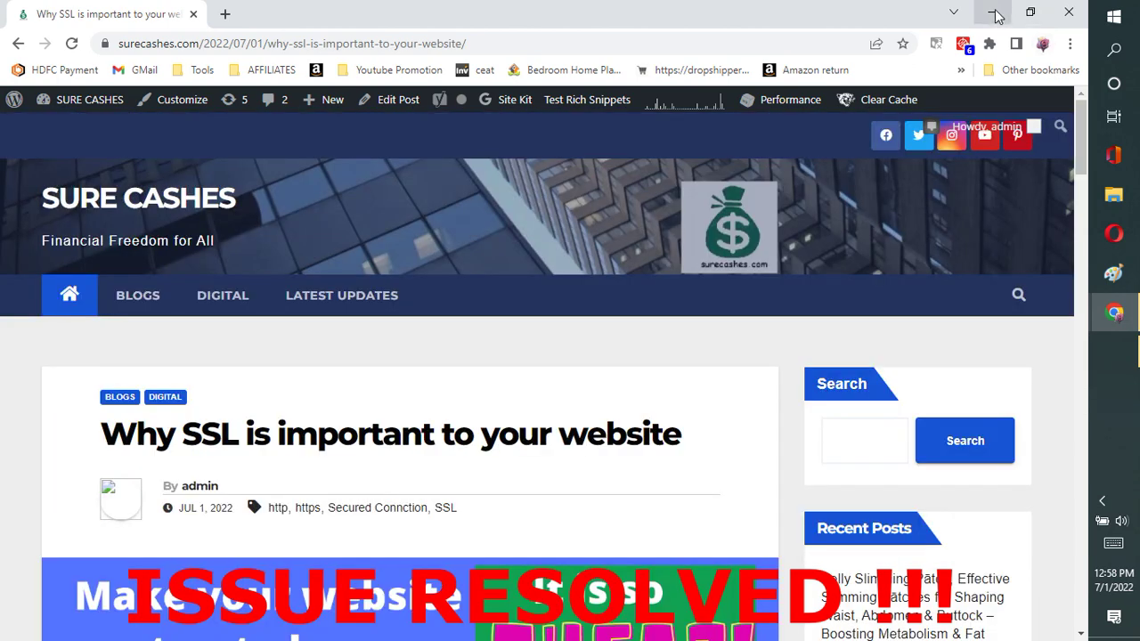
left_click(995, 13)
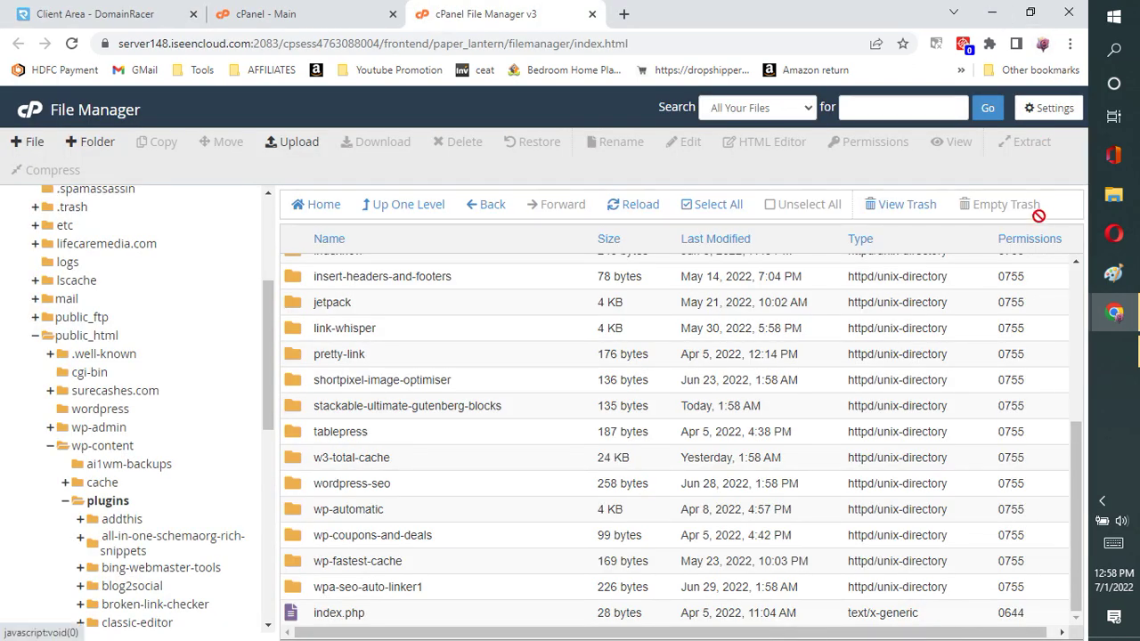
Switch to the SSL post's editor, look through its content and settings, and update the post.
left_click(1113, 316)
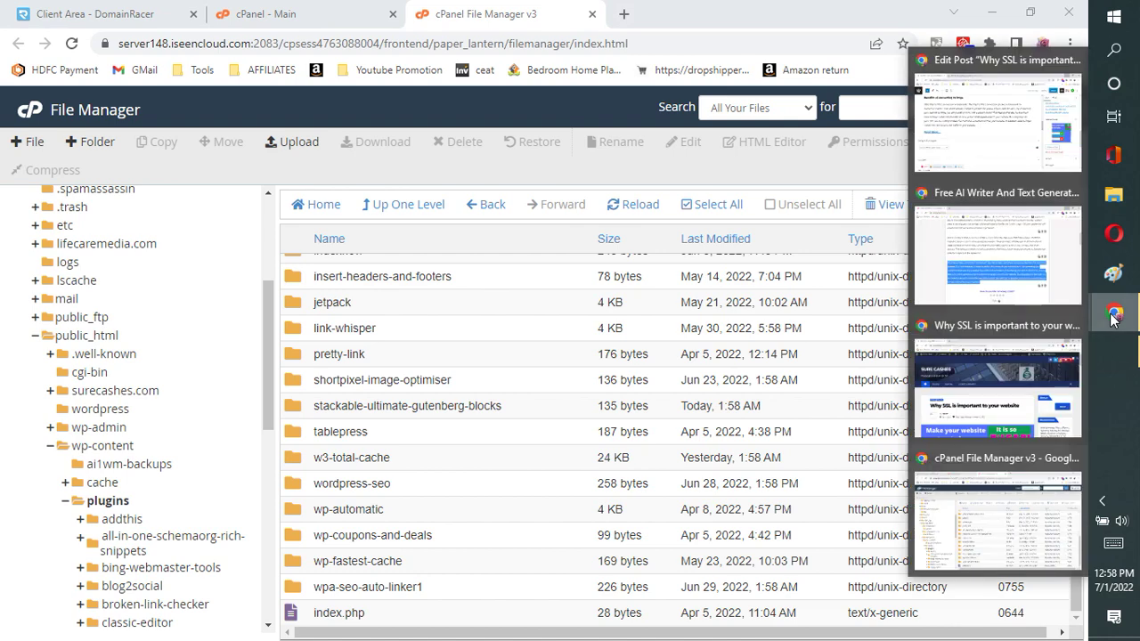
left_click(995, 125)
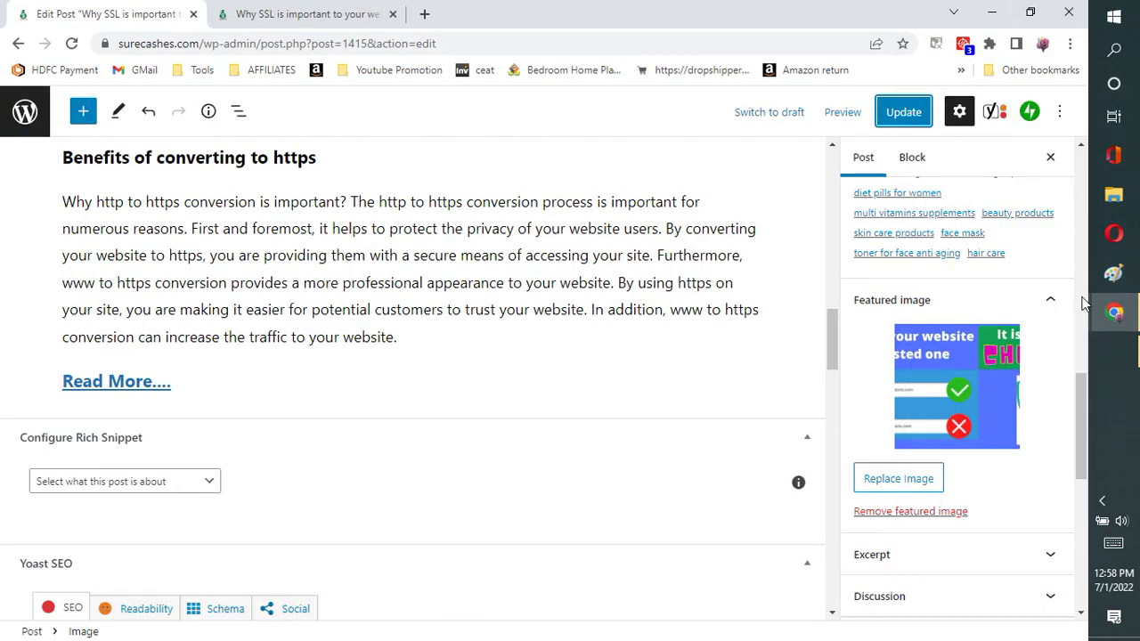
left_click_drag(1079, 387, 1073, 312)
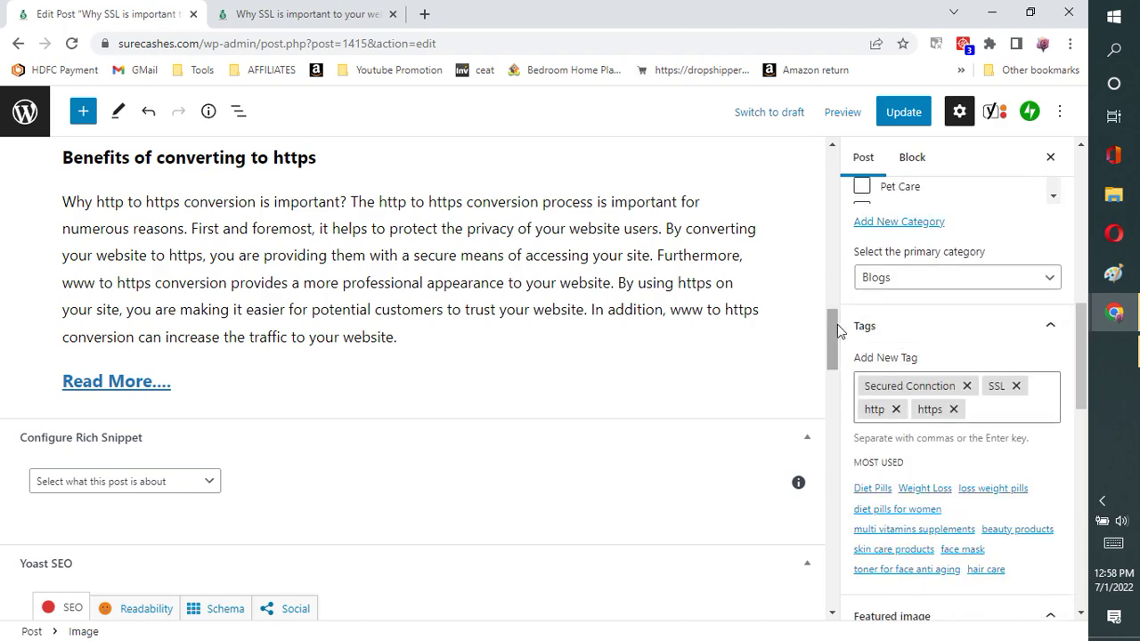
left_click_drag(836, 329, 823, 162)
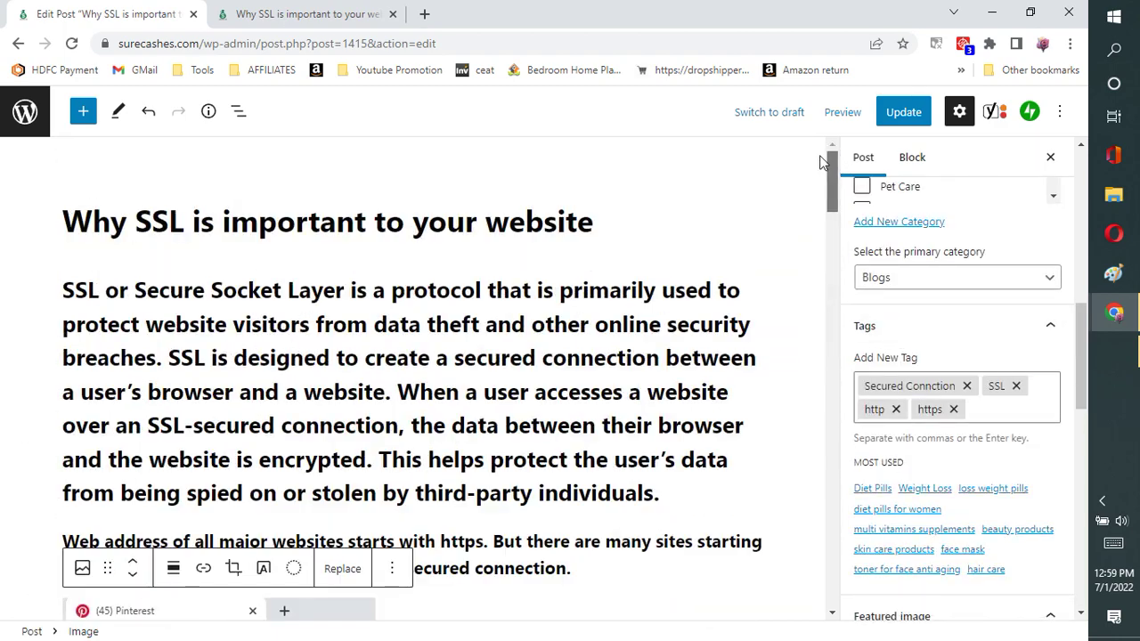
scroll(835, 223, "down", 15)
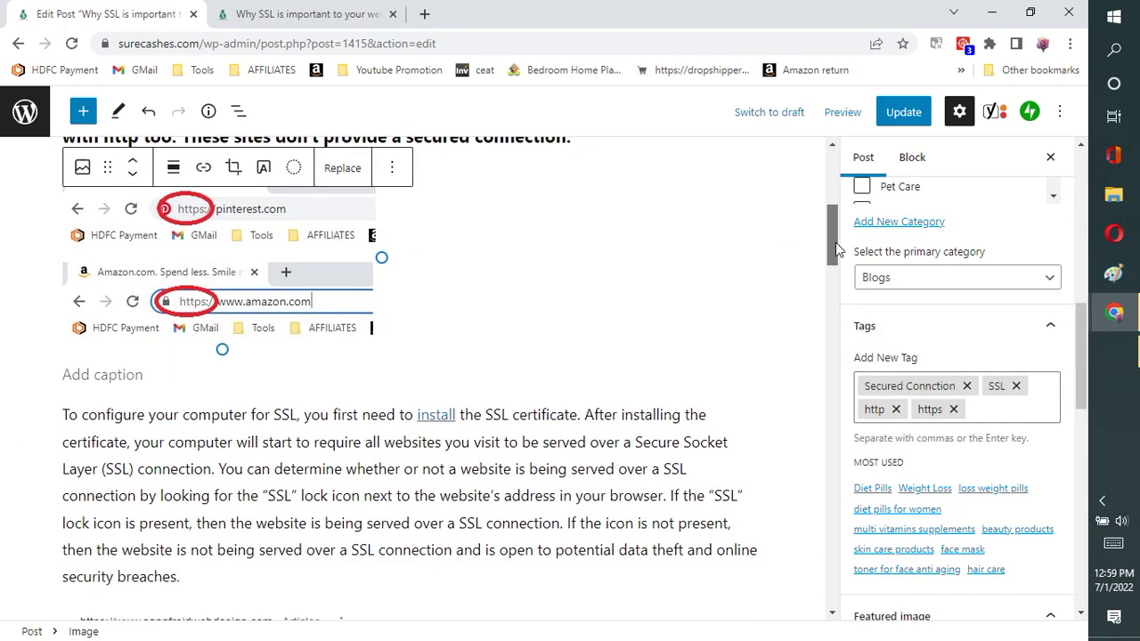
left_click_drag(831, 503, 830, 534)
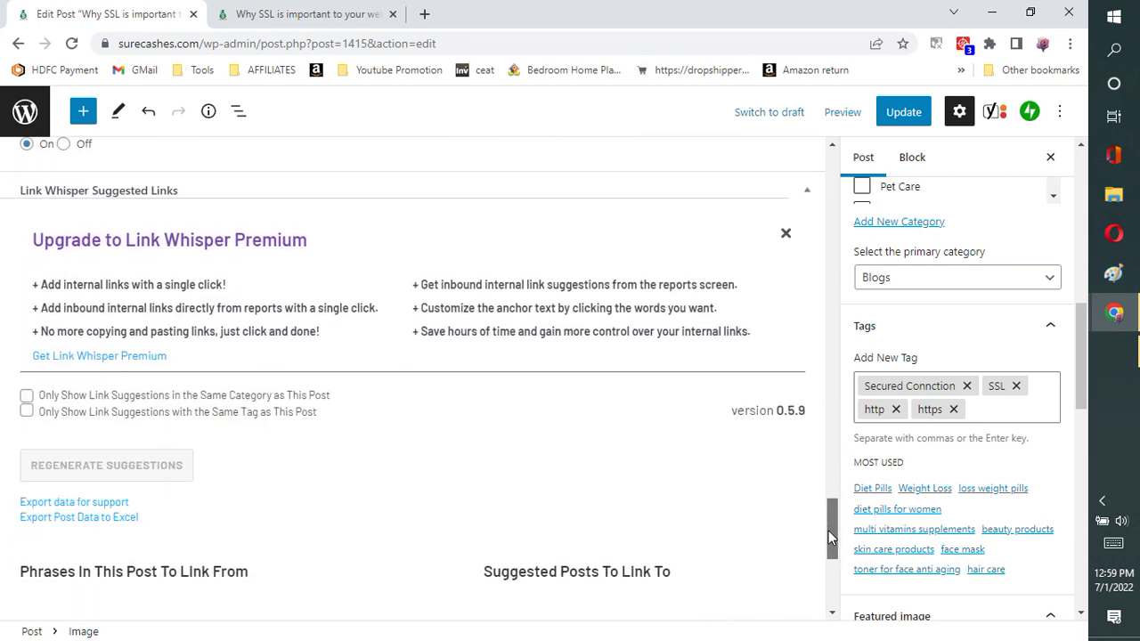
left_click(904, 114)
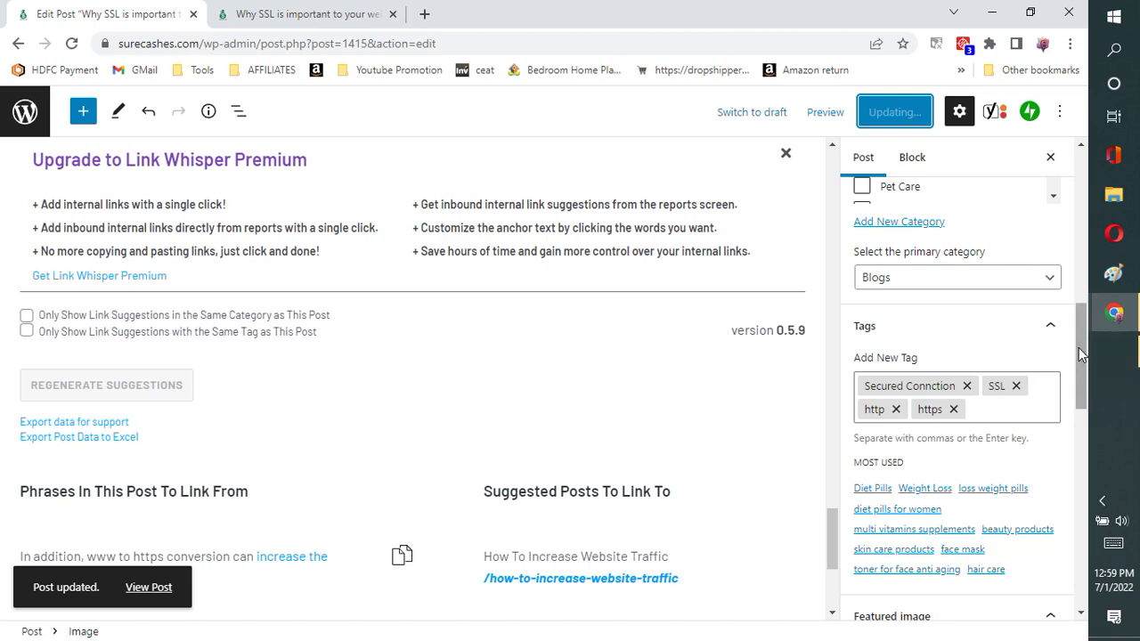
View the updated post on the site and check the content below its featured image.
left_click(149, 588)
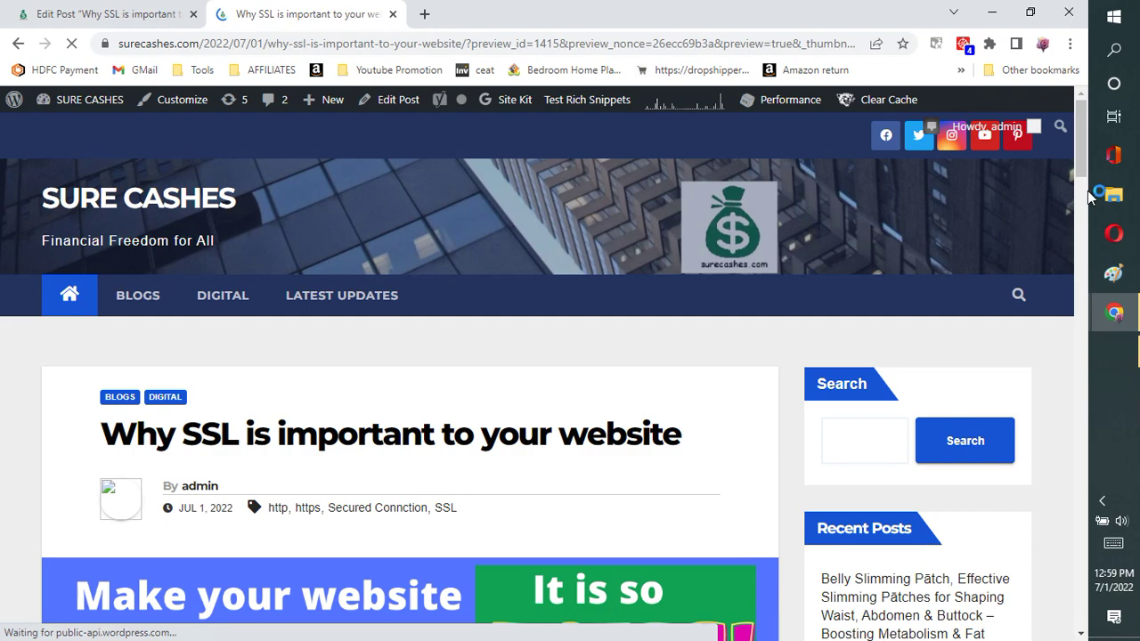
left_click(1087, 190)
left_click_drag(1087, 190, 1076, 125)
Recheck the wpa-seo-auto-linker1 folder in the File Manager, return to the published SSL post and reload it once more.
left_click(1113, 317)
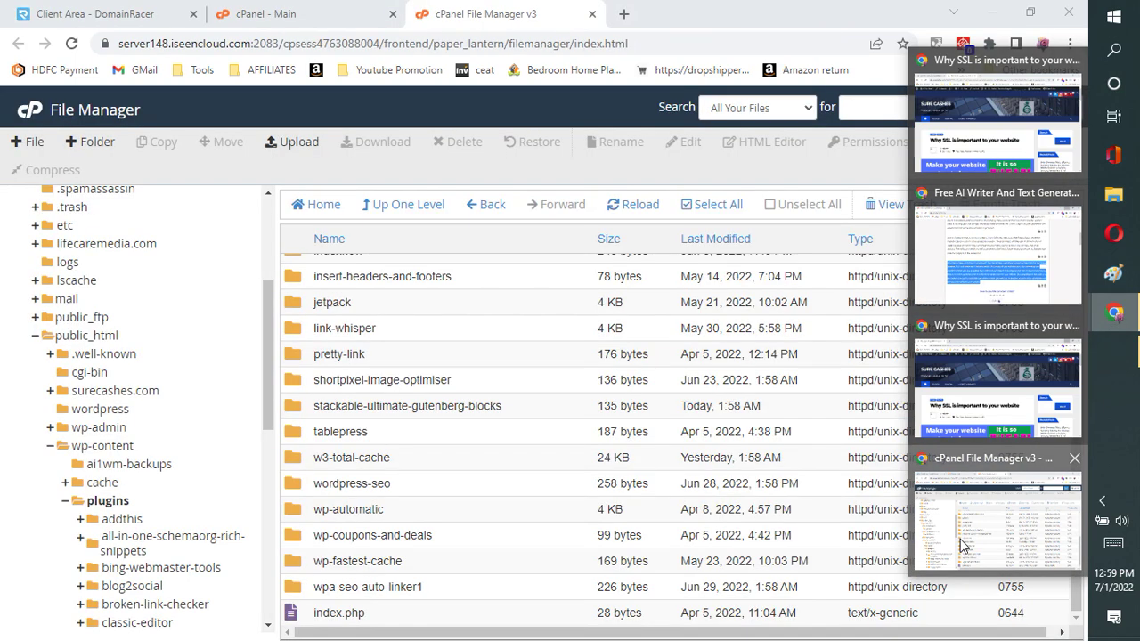
left_click(952, 541)
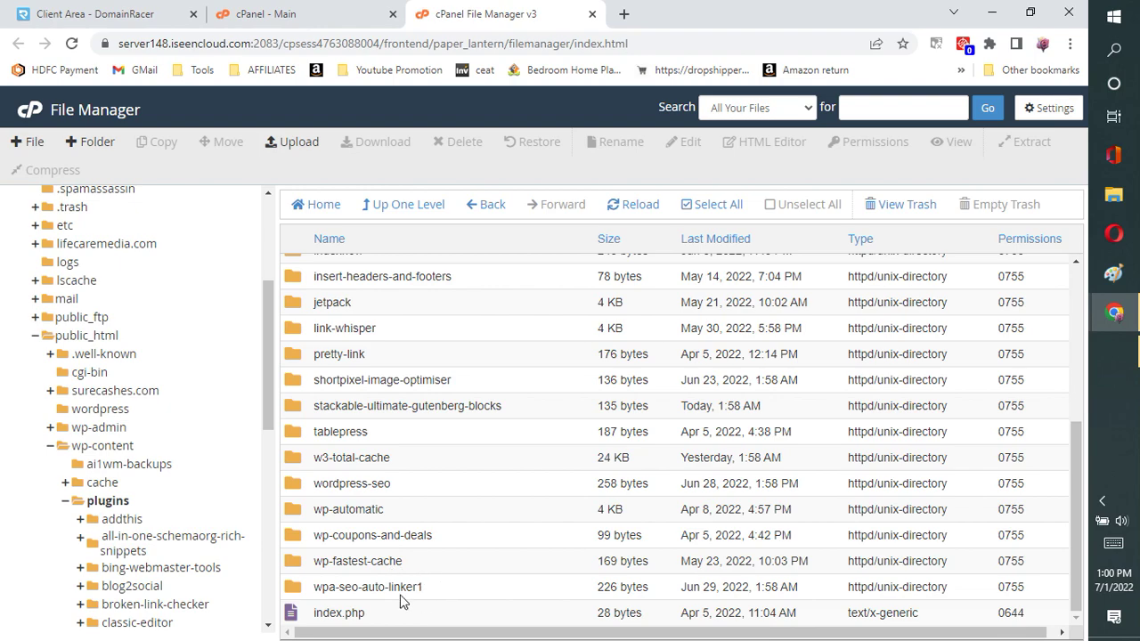
key("alt+Tab")
left_click_drag(1080, 155, 1077, 123)
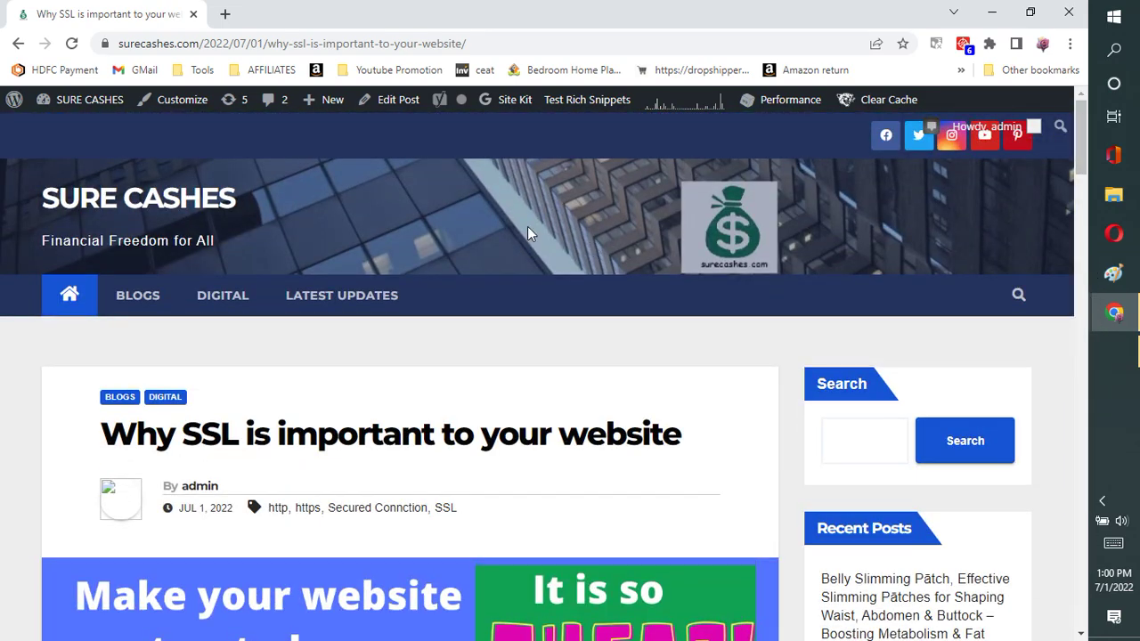
left_click(70, 44)
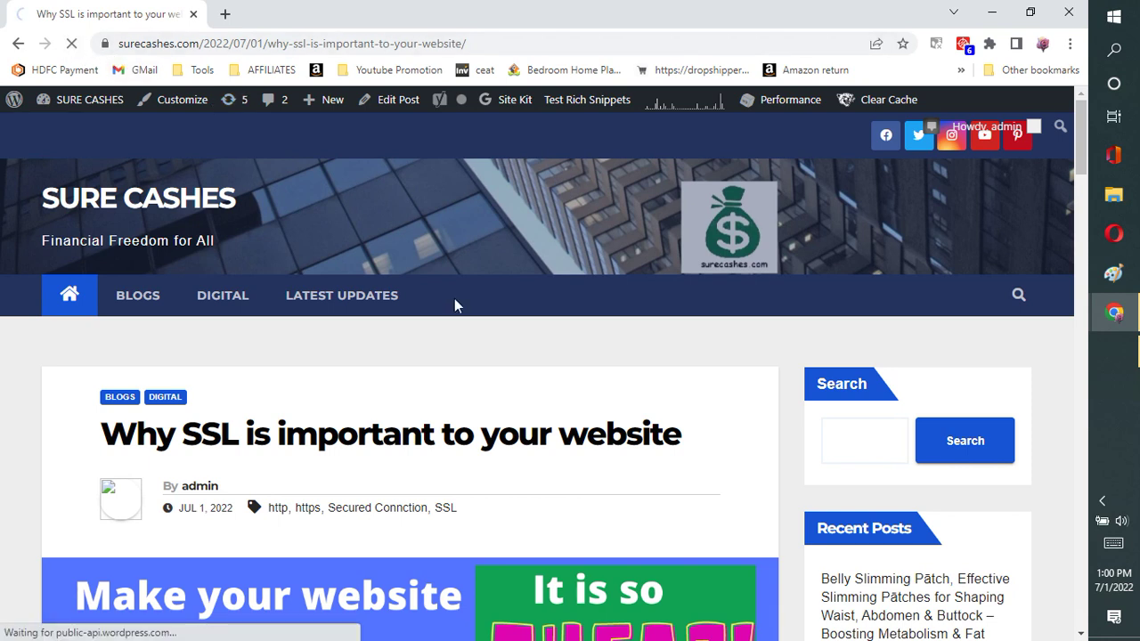